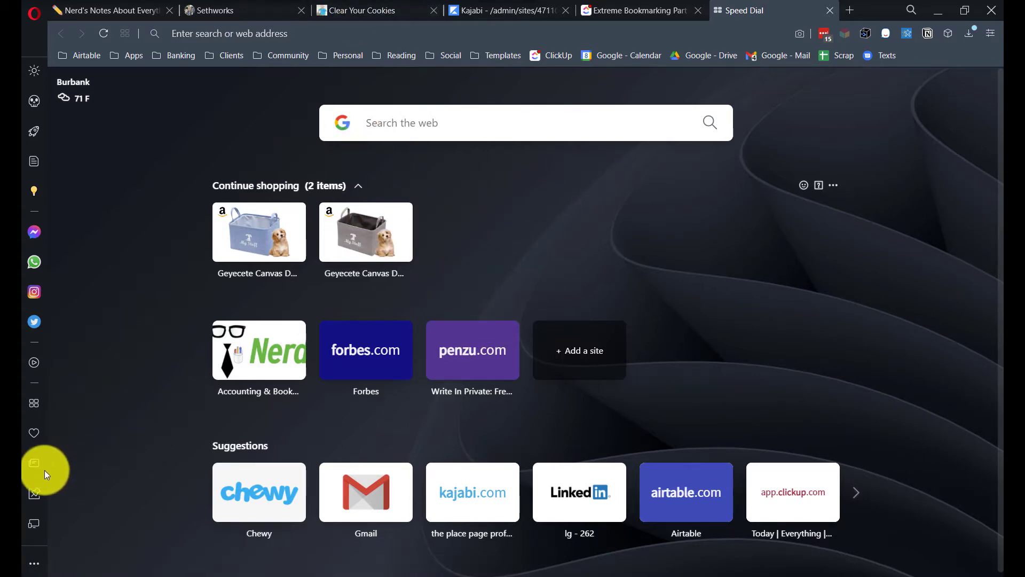
Open the bookmarks panel from the sidebar and launch the Adobe Acrobat bookmark in the Apps folder.
scroll(40, 471, "down", 4)
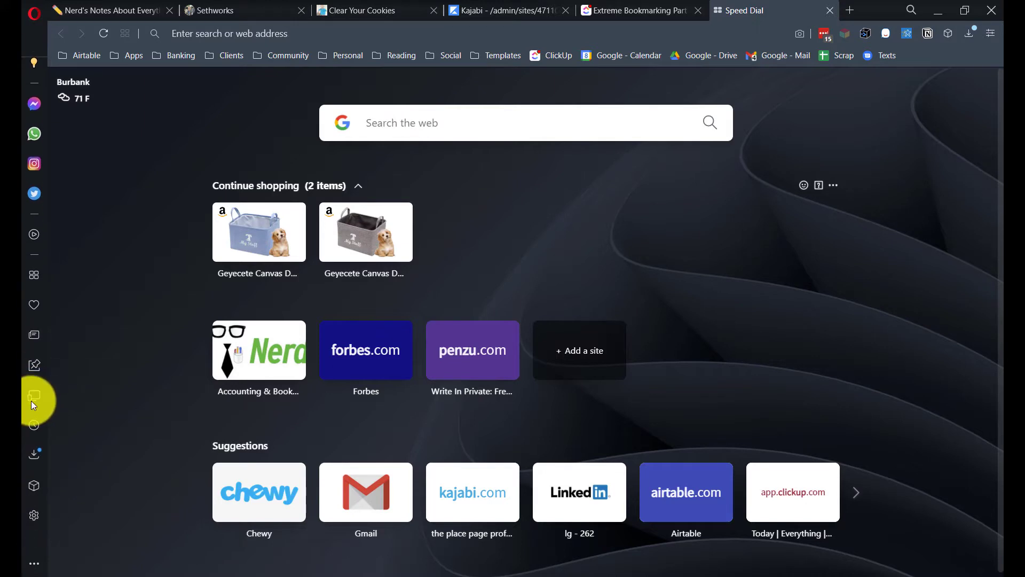
left_click(34, 304)
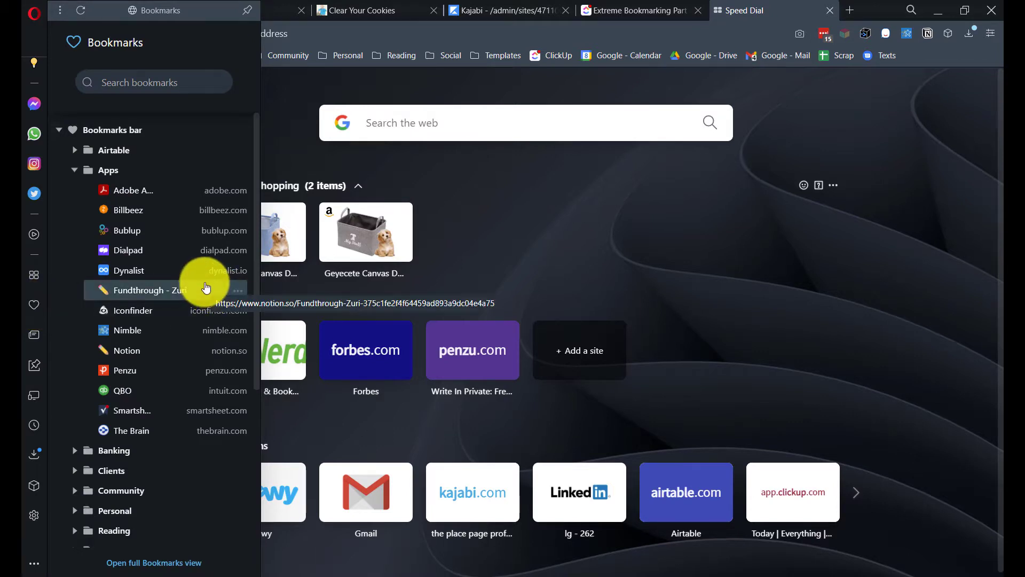
left_click(142, 191)
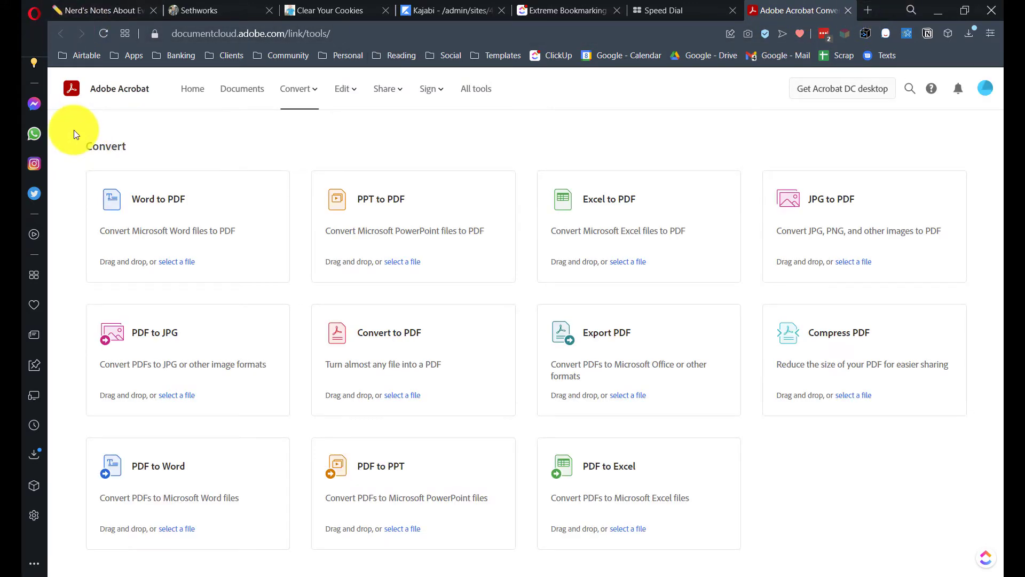
Pin the bookmarks panel beside the page and check it across other open tabs, returning to the Adobe Acrobat tab.
left_click(34, 305)
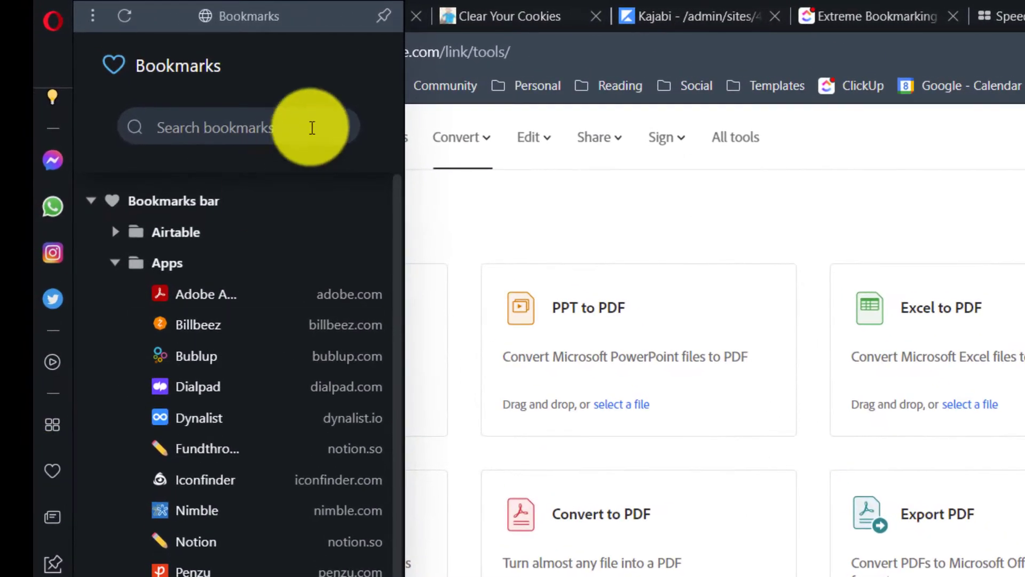
left_click(383, 15)
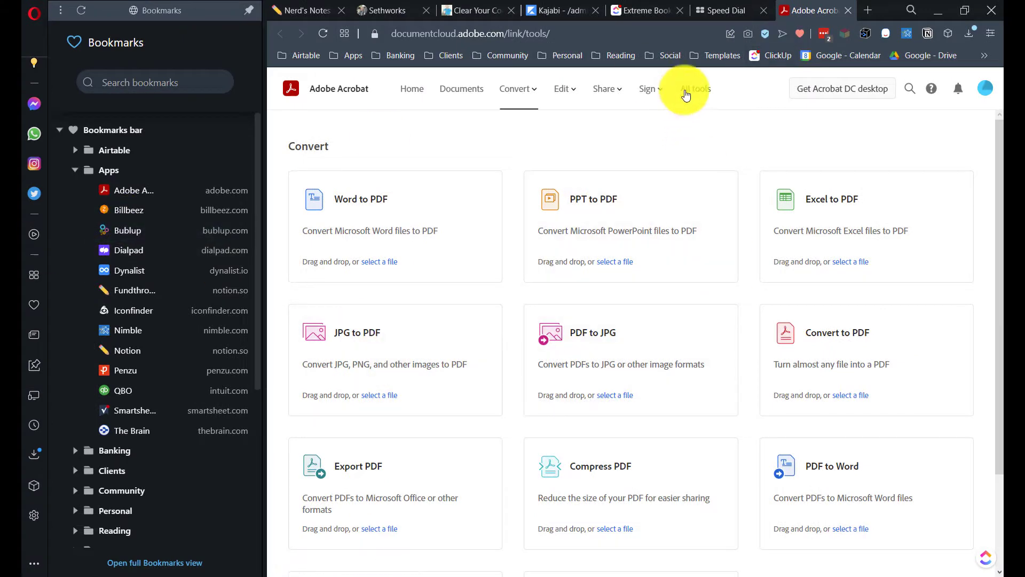
left_click(727, 11)
left_click(636, 8)
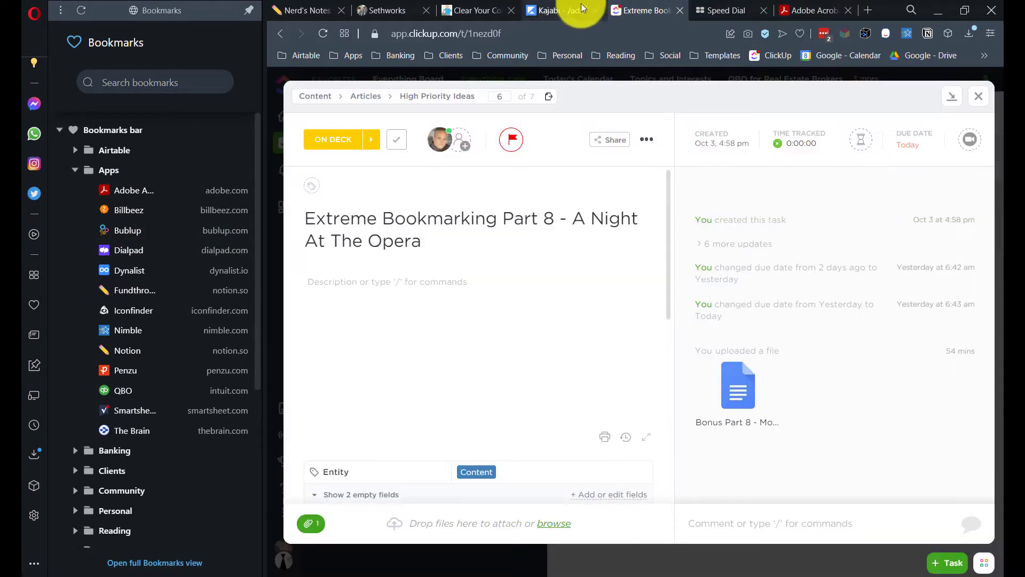
left_click(577, 8)
left_click(802, 11)
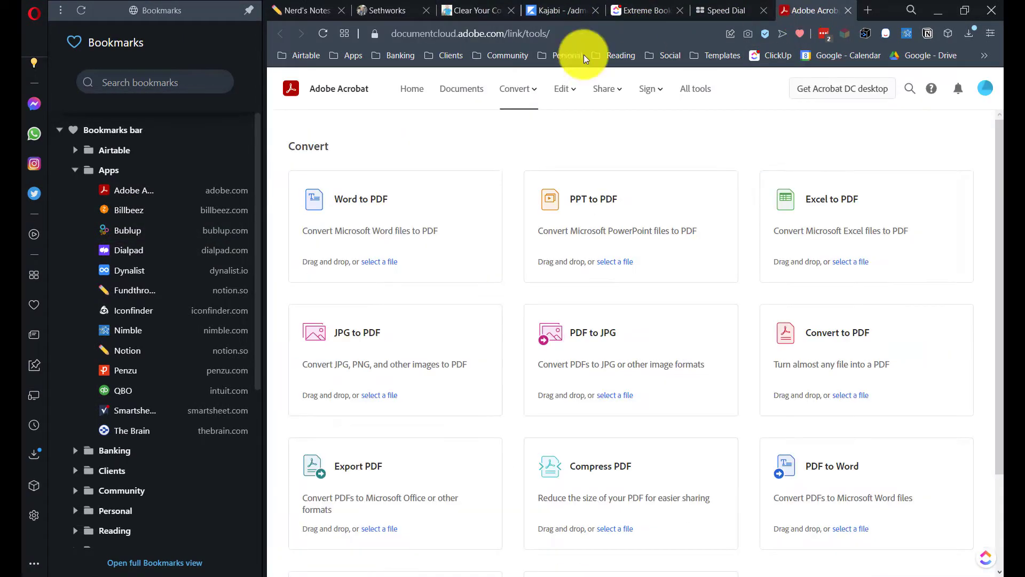
Collapse the Apps folder in the bookmarks panel and close the Adobe Acrobat tab.
mouse_move(121, 250)
left_mouse_down()
mouse_move(126, 242)
mouse_move(119, 263)
mouse_move(142, 235)
mouse_move(126, 236)
mouse_move(122, 251)
left_mouse_up()
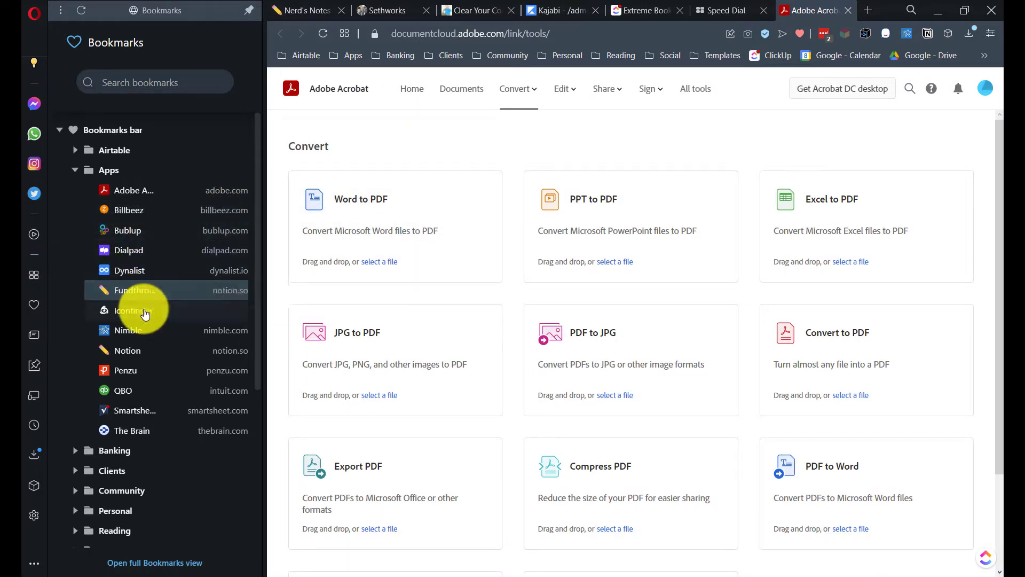
left_click(78, 171)
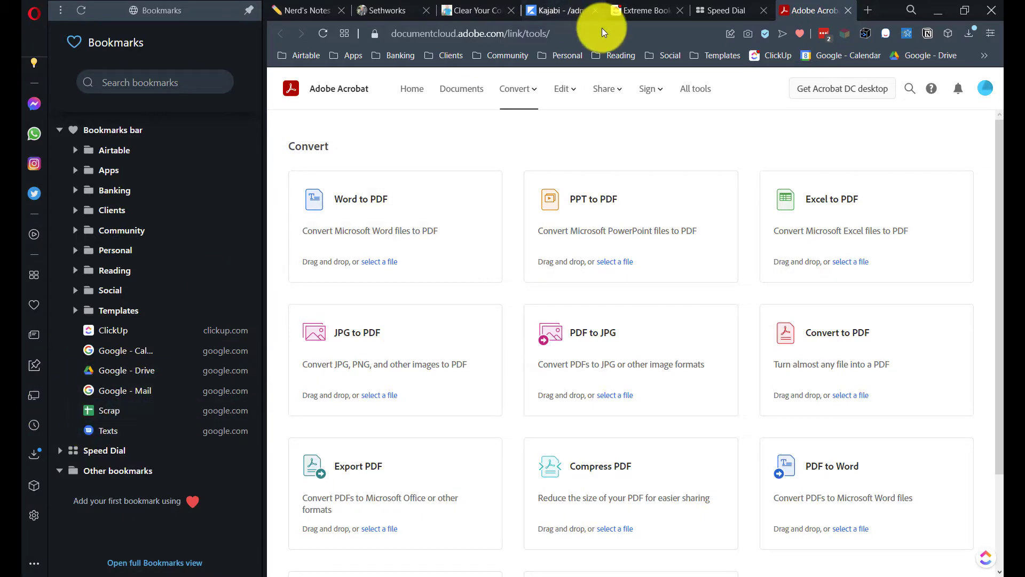
left_click(849, 10)
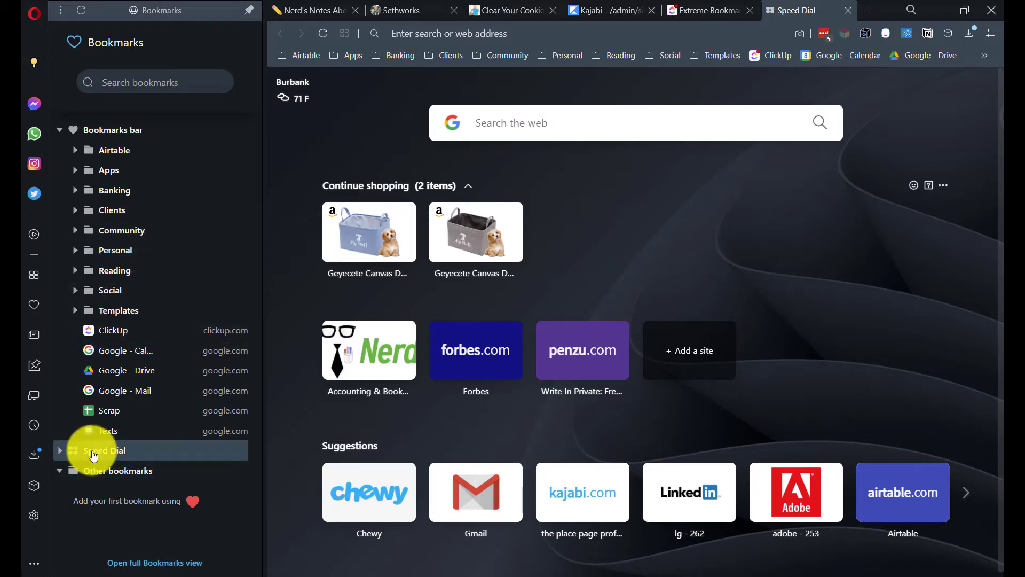
Open the full bookmarks view and compare its large-tile, small-tile and list layouts, finishing on the list.
left_click(147, 566)
left_click(472, 131)
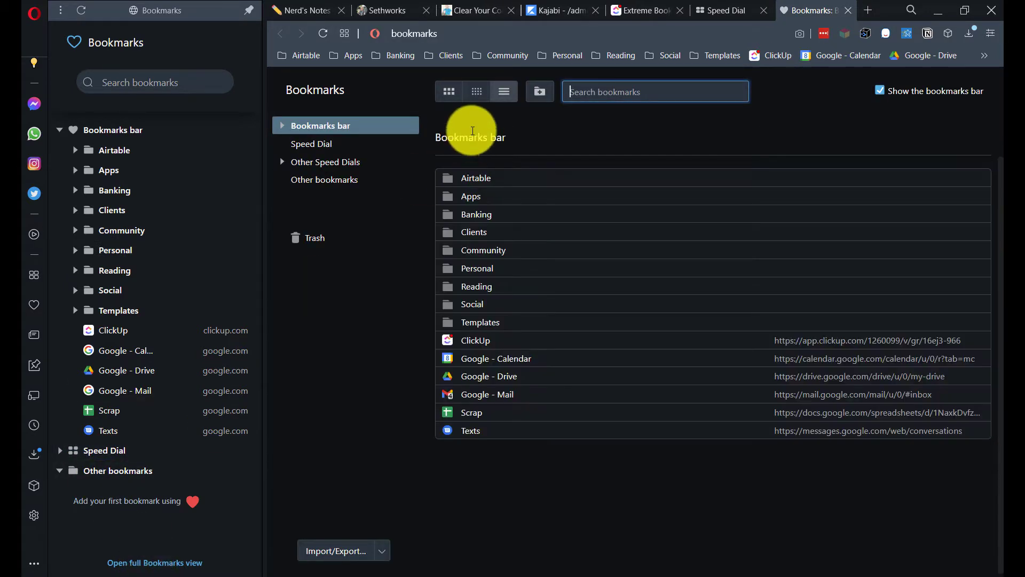
left_click(449, 91)
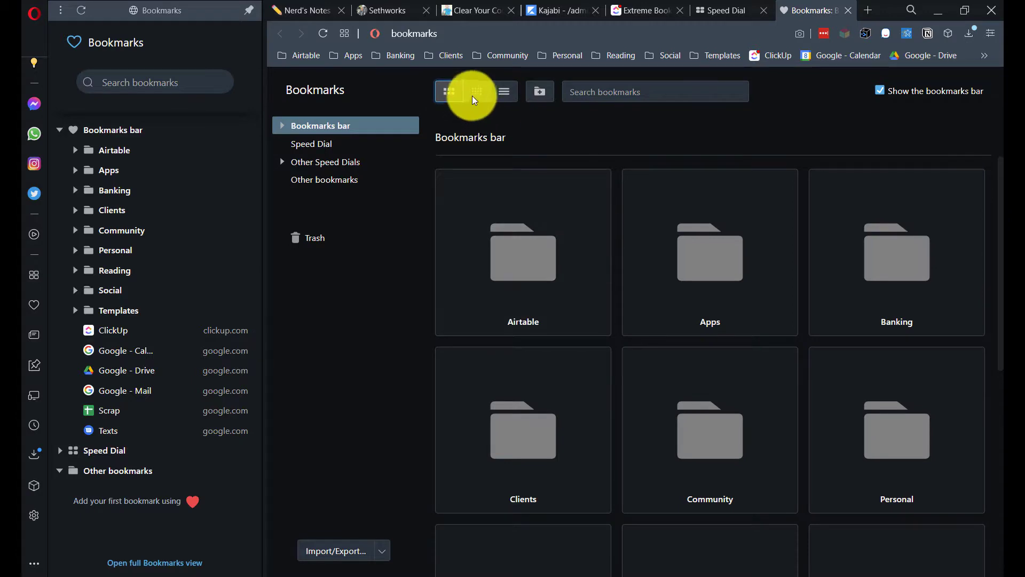
scroll(618, 338, "down", 10)
scroll(599, 354, "up", 10)
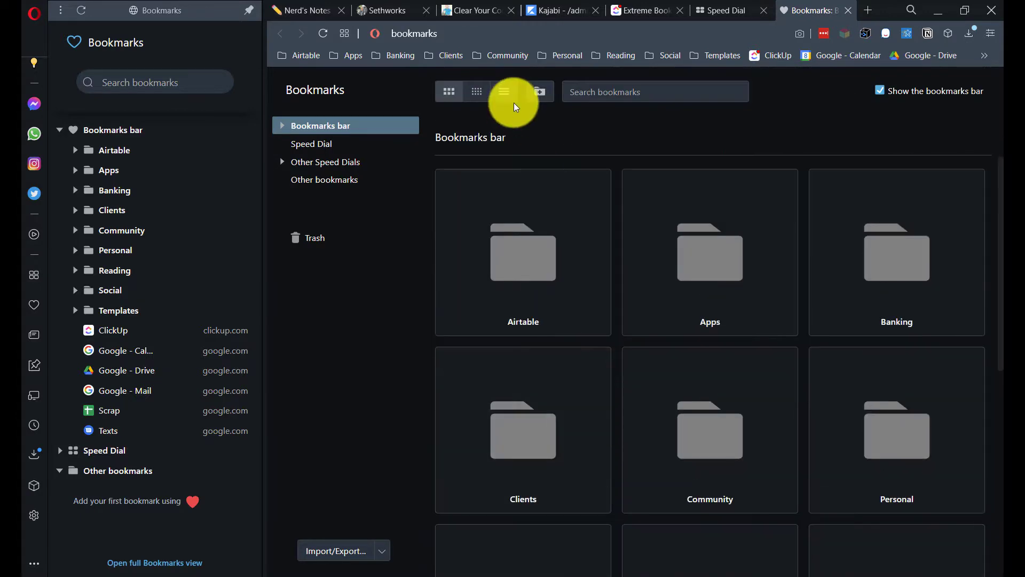
left_click(477, 91)
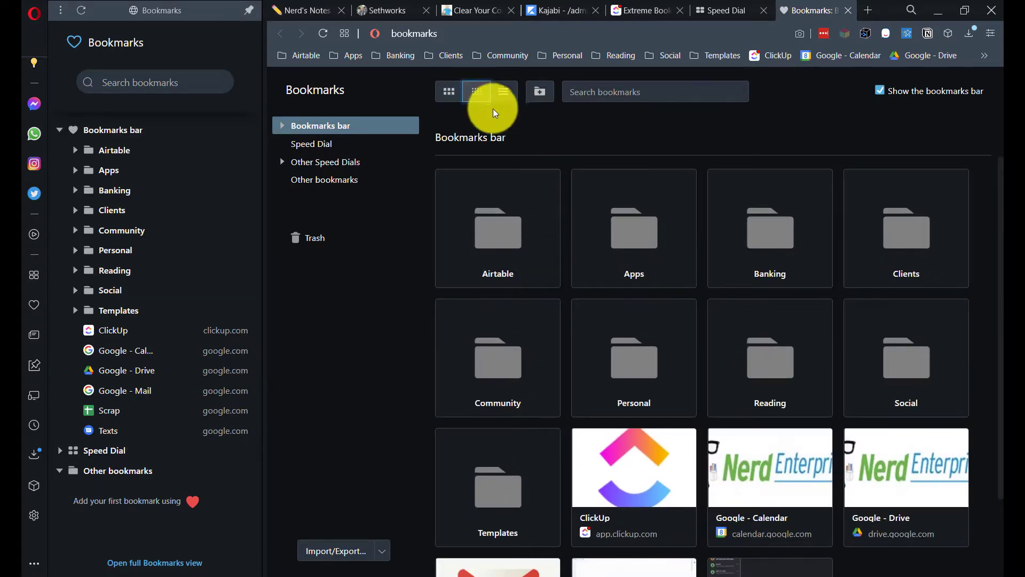
left_click(504, 92)
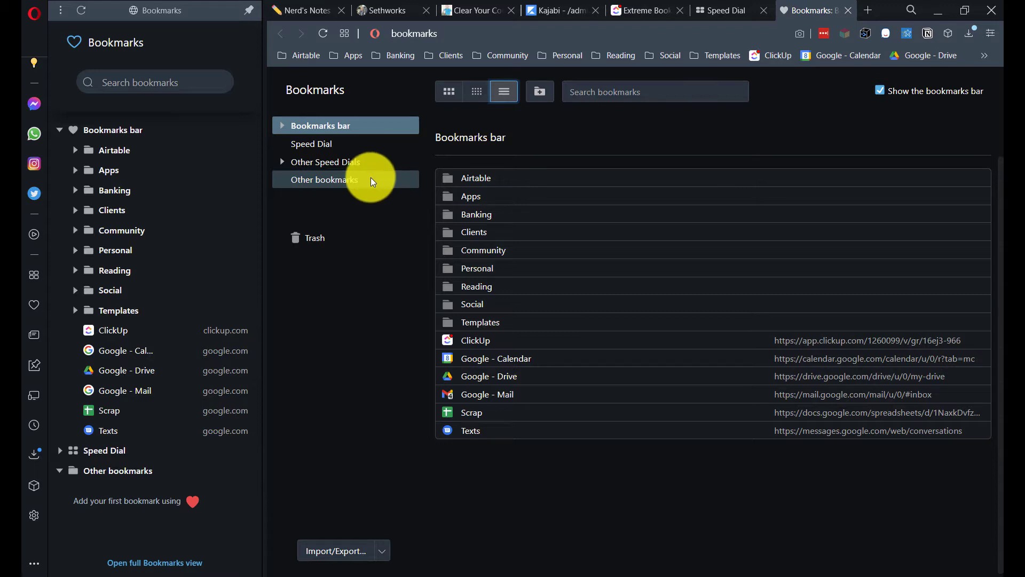
Open the ClickUp bookmark for editing in the pinned panel to check its editable fields, and leave the editor.
right_click(110, 336)
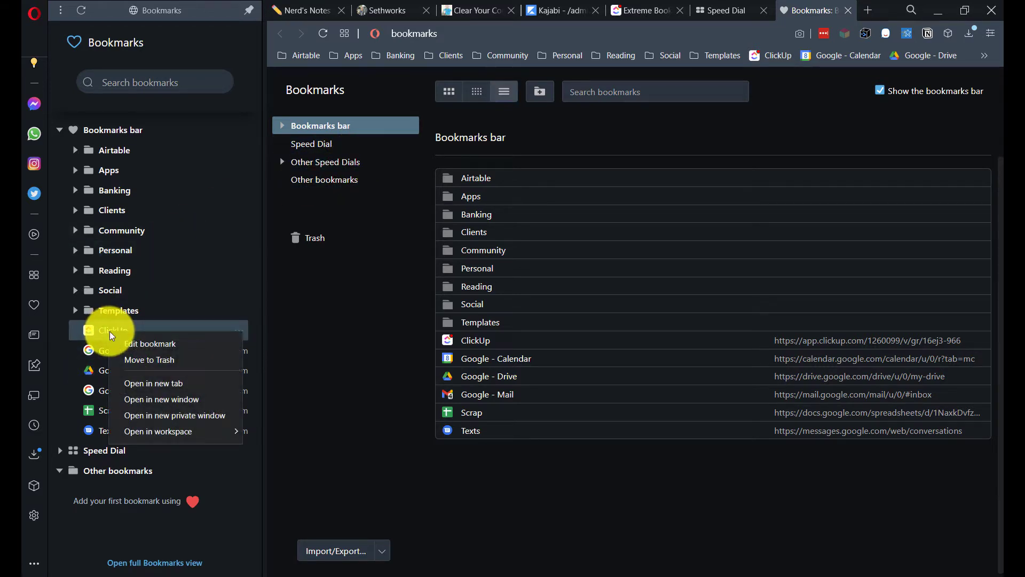
left_click(115, 343)
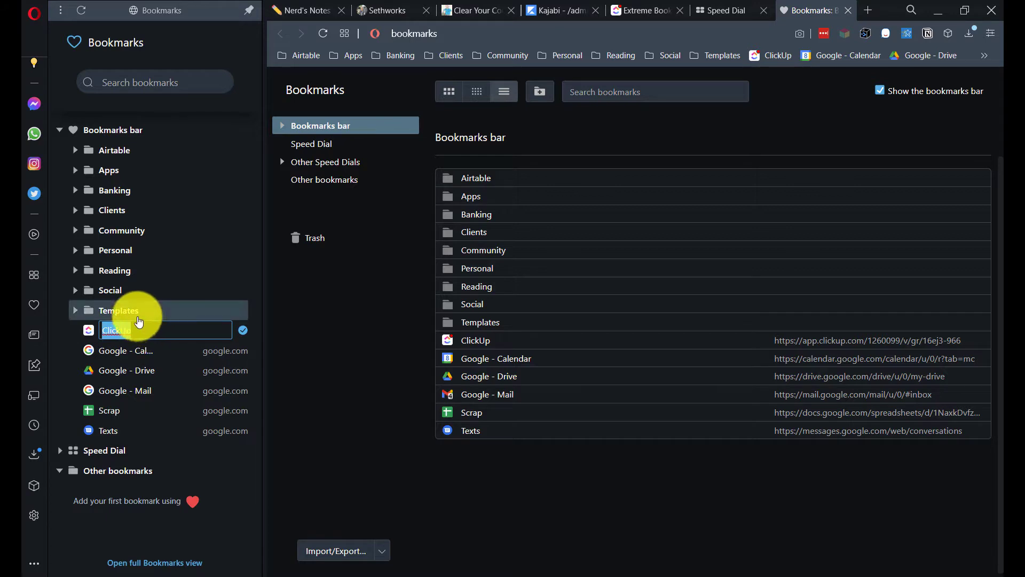
left_click(307, 334)
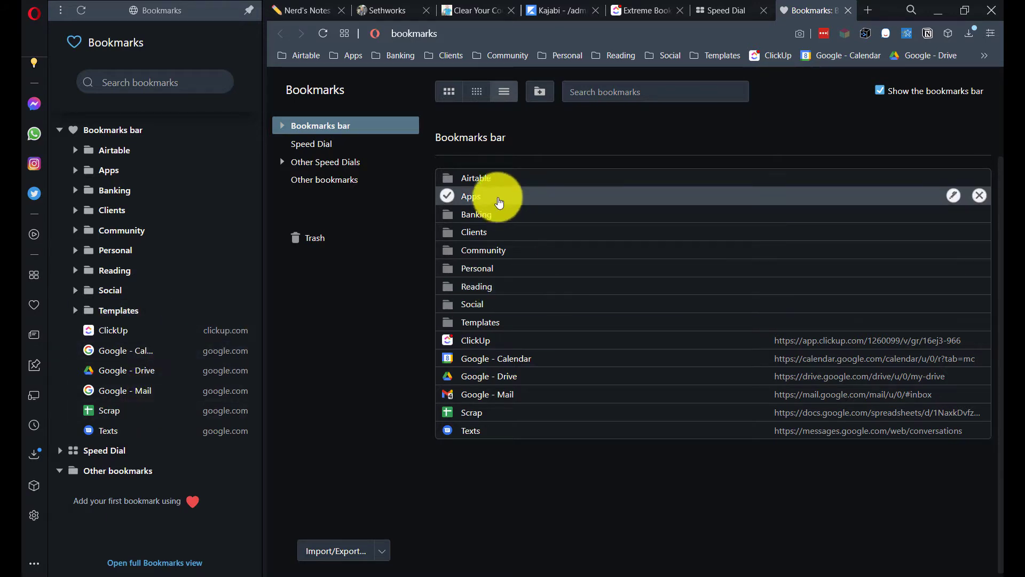
Open the ClickUp bookmark for editing in the full bookmarks list, inspect its name and URL fields, and close the editor.
right_click(524, 341)
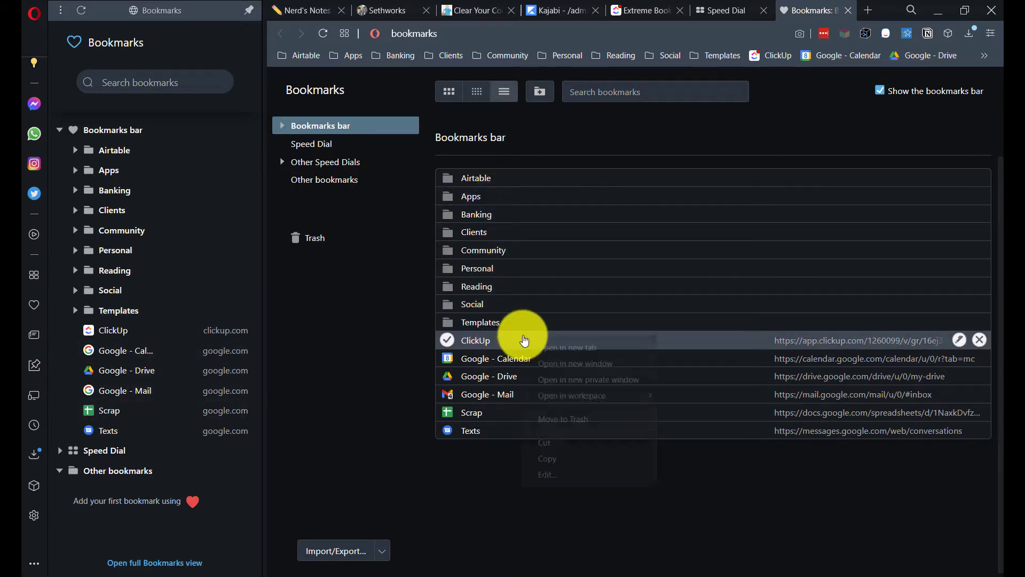
left_click(555, 474)
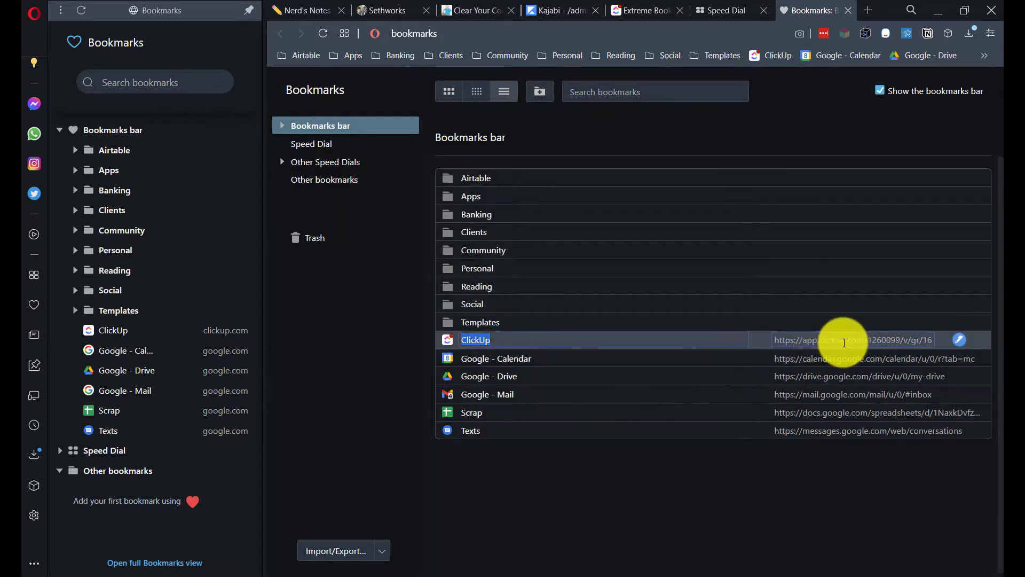
left_click(866, 339)
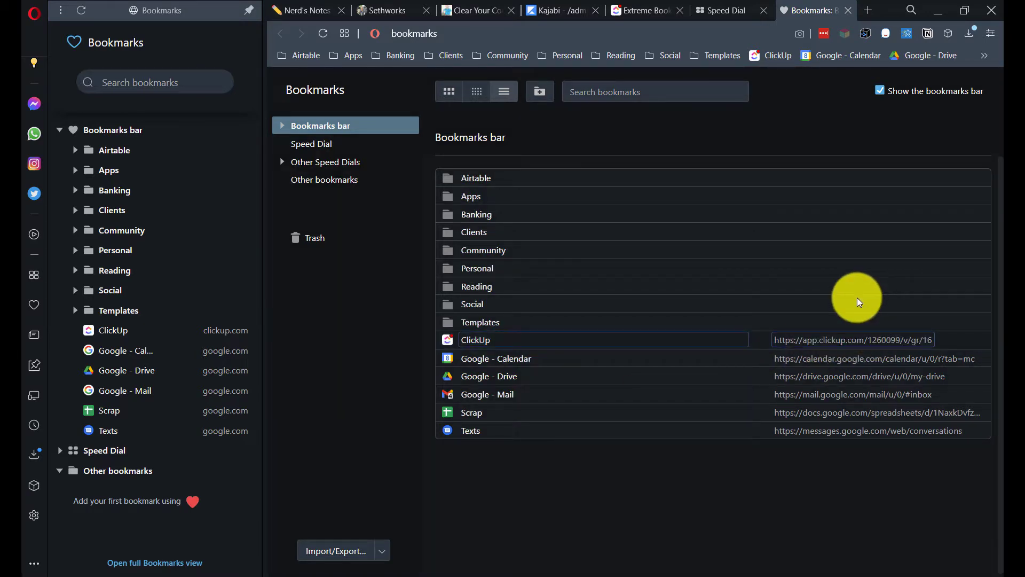
key("End")
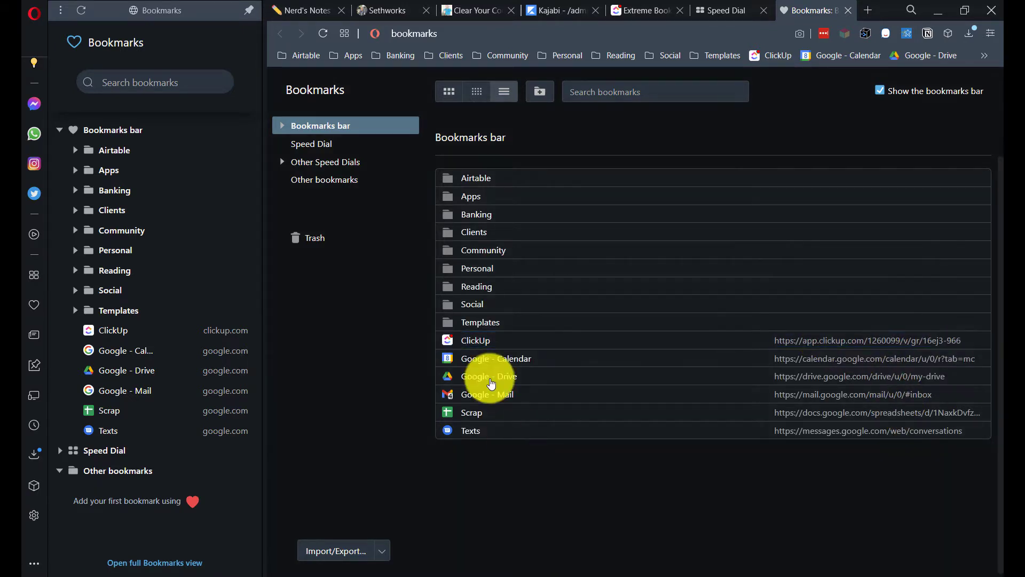
key("Return")
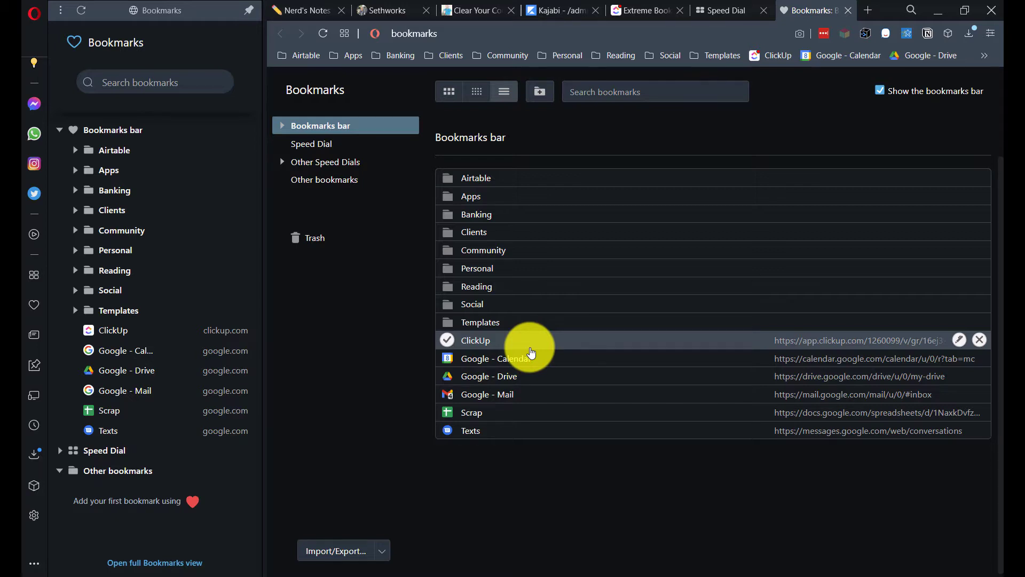
Unpin the bookmarks panel and close the full Bookmarks page.
left_click(248, 9)
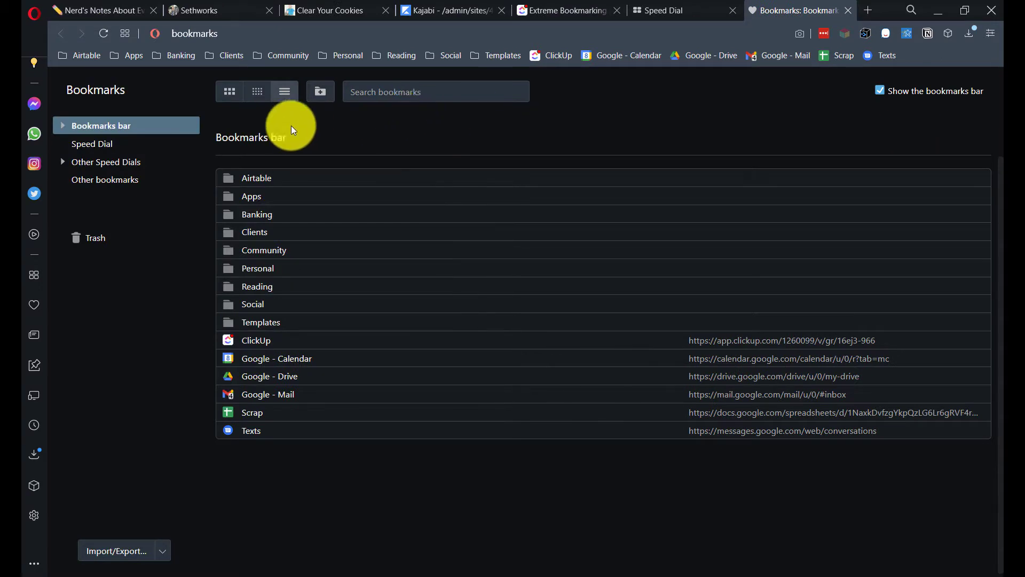
left_click(847, 10)
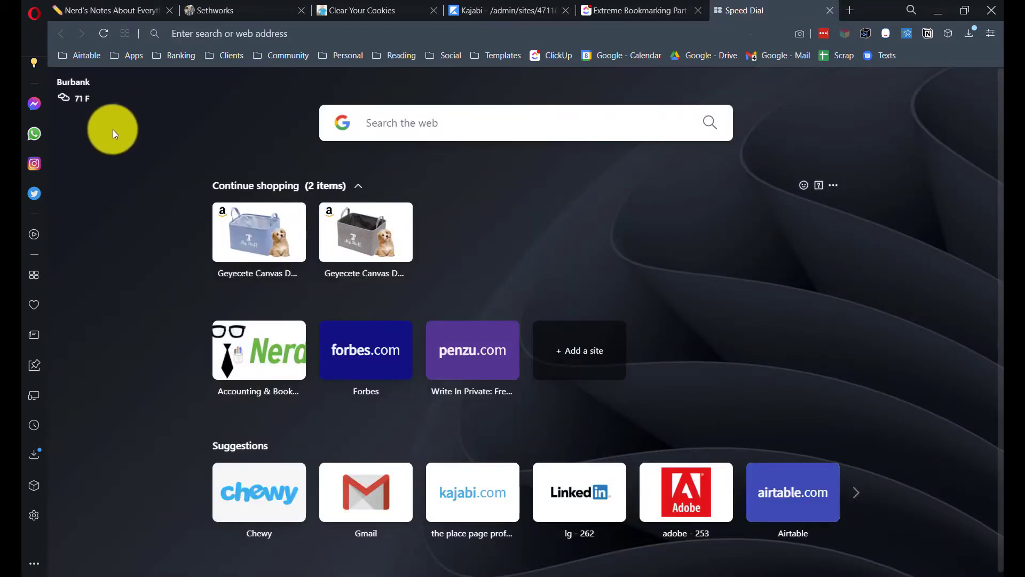
Reopen the bookmarks panel from the sidebar and pin it beside the Speed Dial page.
left_click(34, 305)
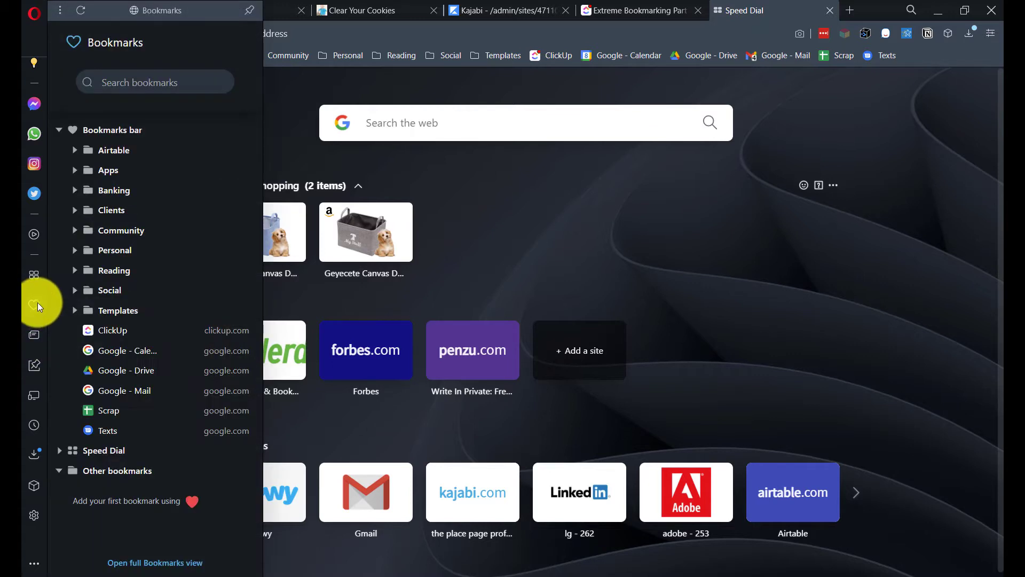
left_click(248, 10)
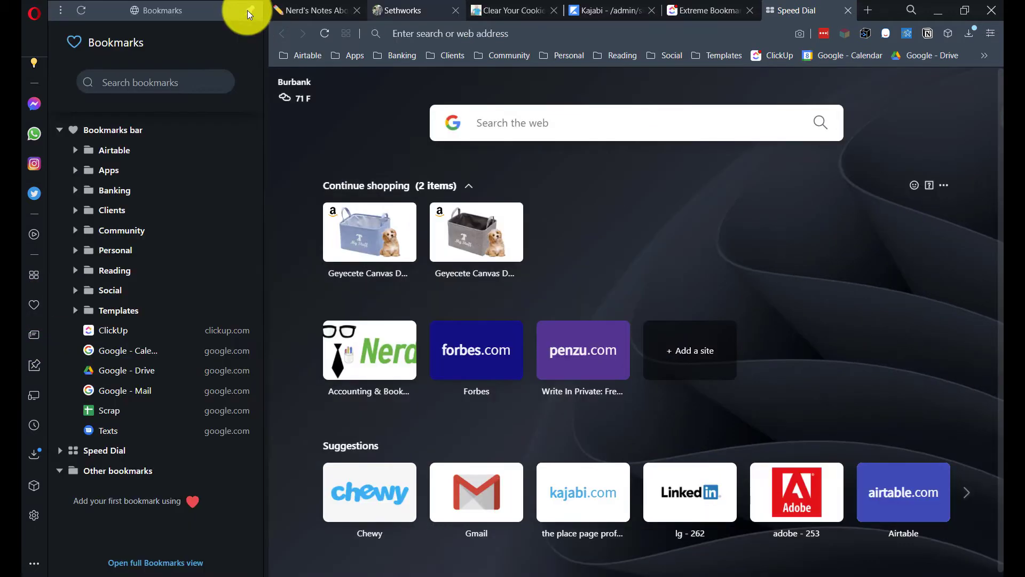
mouse_move(299, 118)
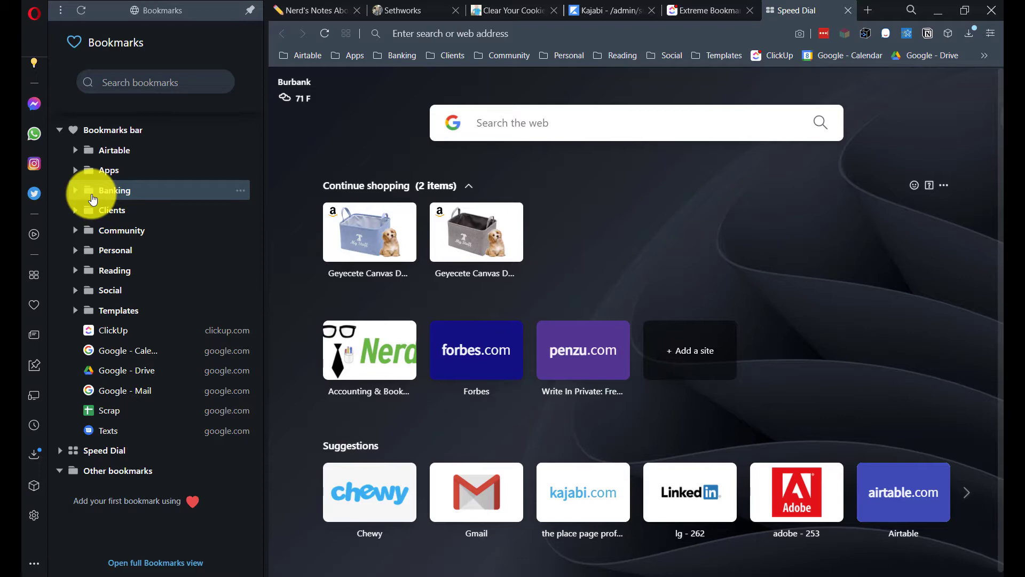
View the Sethworks page's bookmark details, including its folder choices and editable name, and dismiss them.
left_click(422, 11)
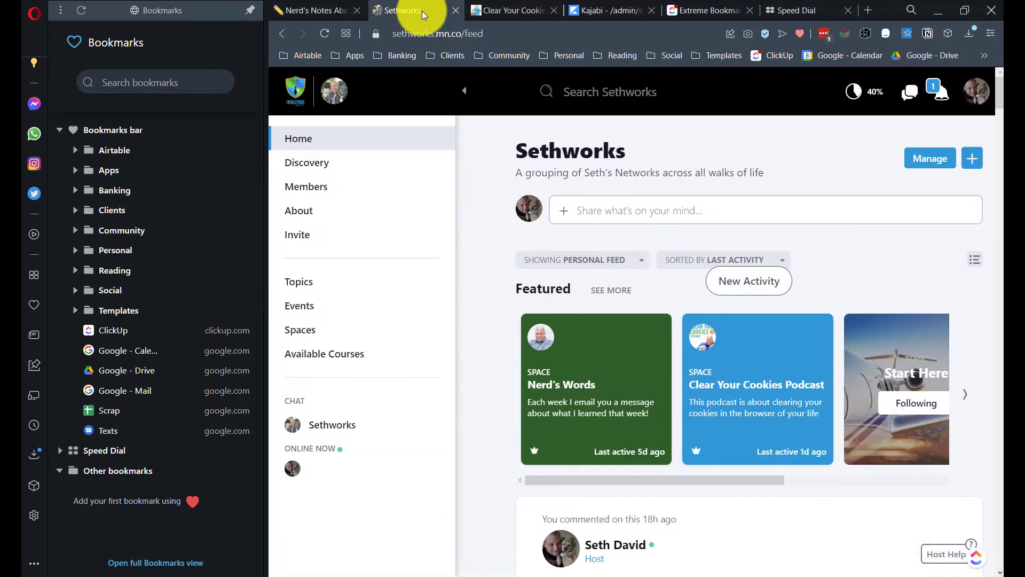
left_click(800, 33)
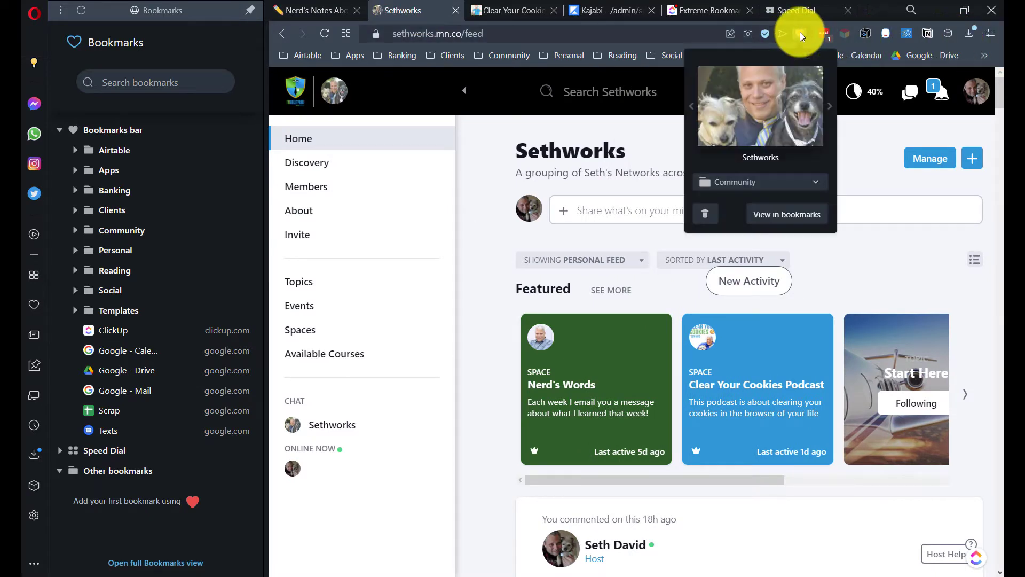
left_click(751, 181)
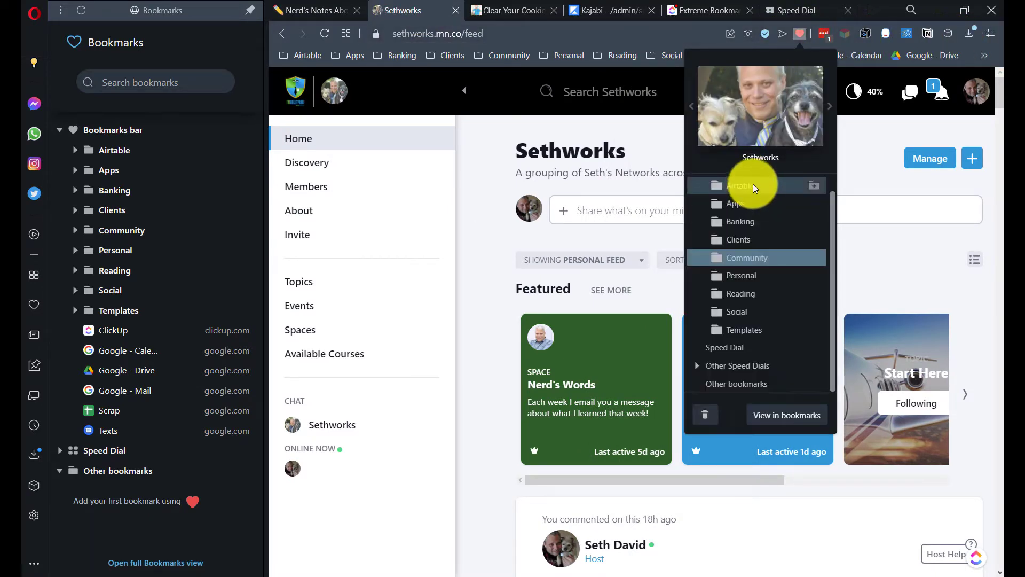
left_click(764, 157)
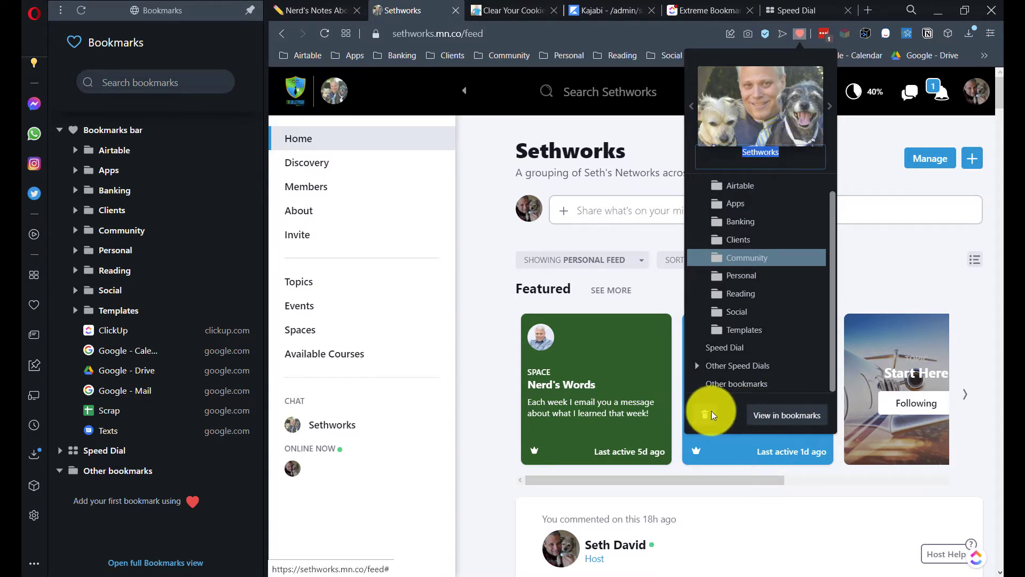
left_click(489, 137)
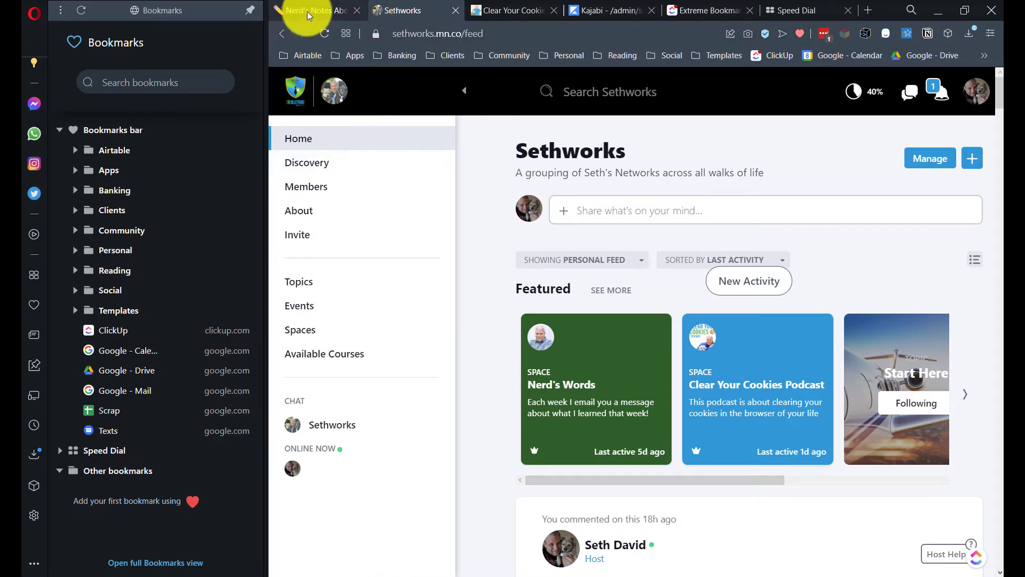
Return to the Speed Dial tab and open the Pinboards page from the sidebar.
left_click(781, 12)
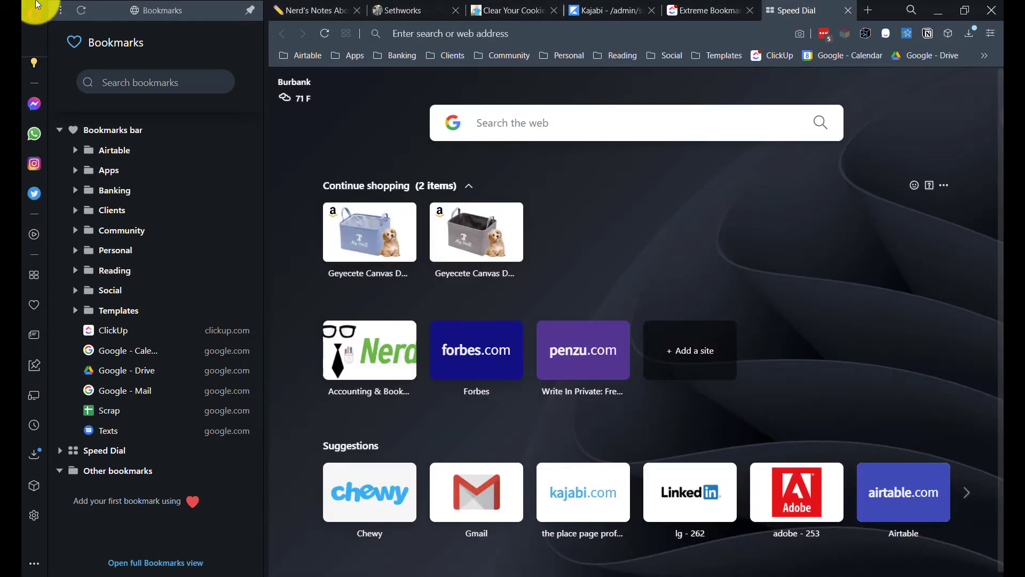
left_click(31, 366)
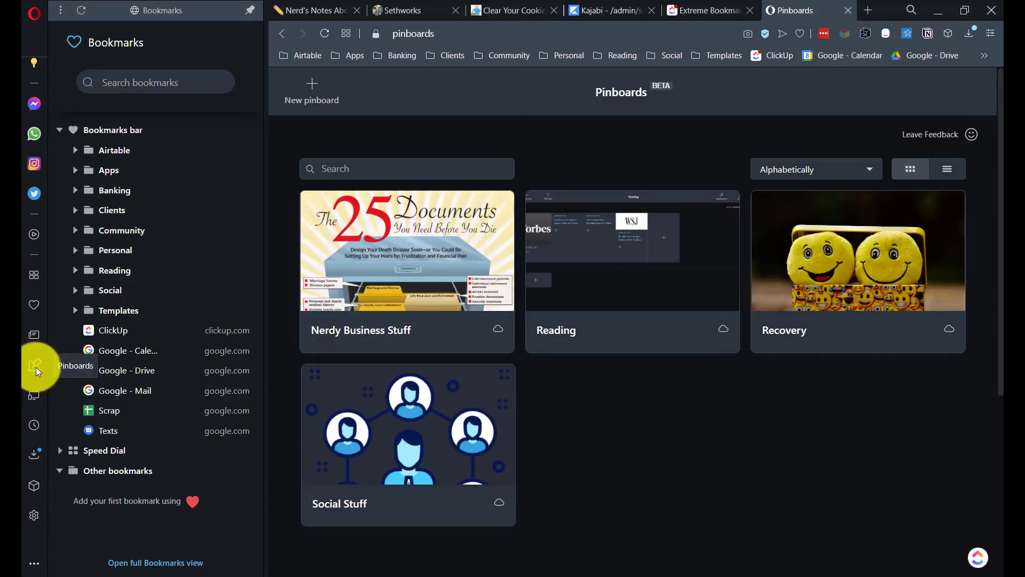
Unpin the bookmarks panel and open the Reading pinboard.
left_click(248, 11)
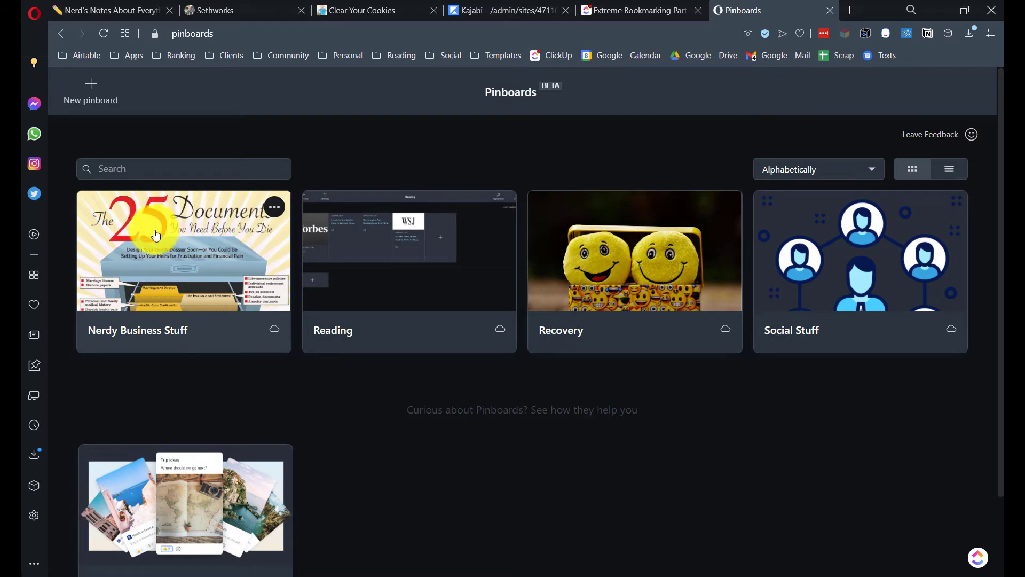
left_click(375, 281)
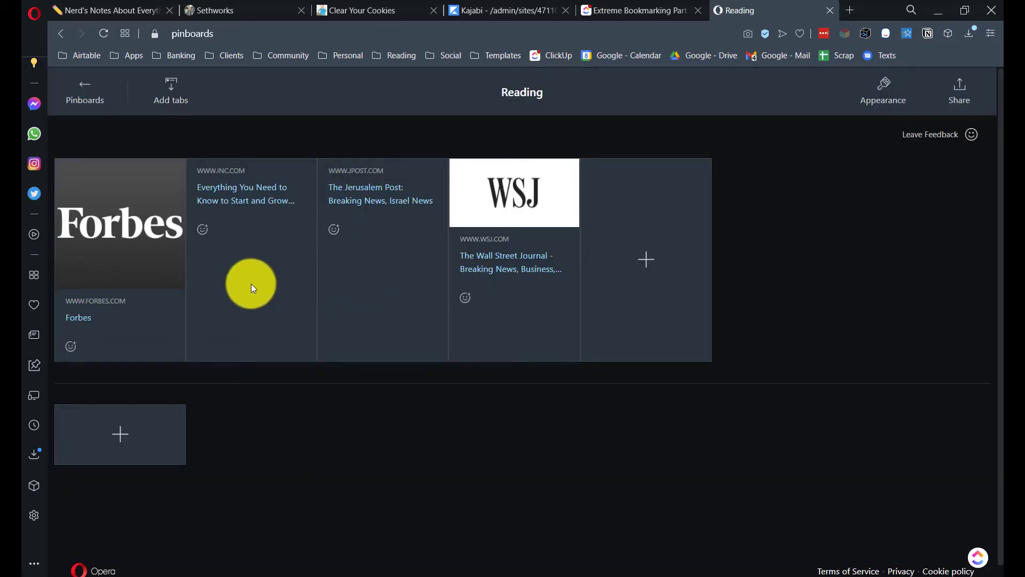
Try the Default and Spacious layouts on the Reading pinboard, set it back to Dense, and close the appearance options.
left_click(882, 87)
left_click(393, 165)
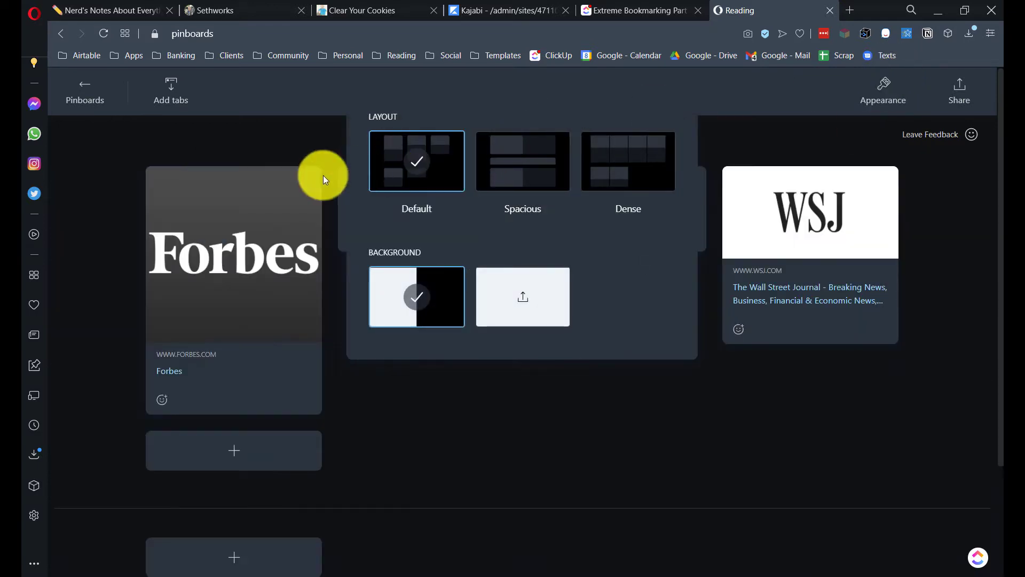
left_click(499, 155)
left_click(643, 163)
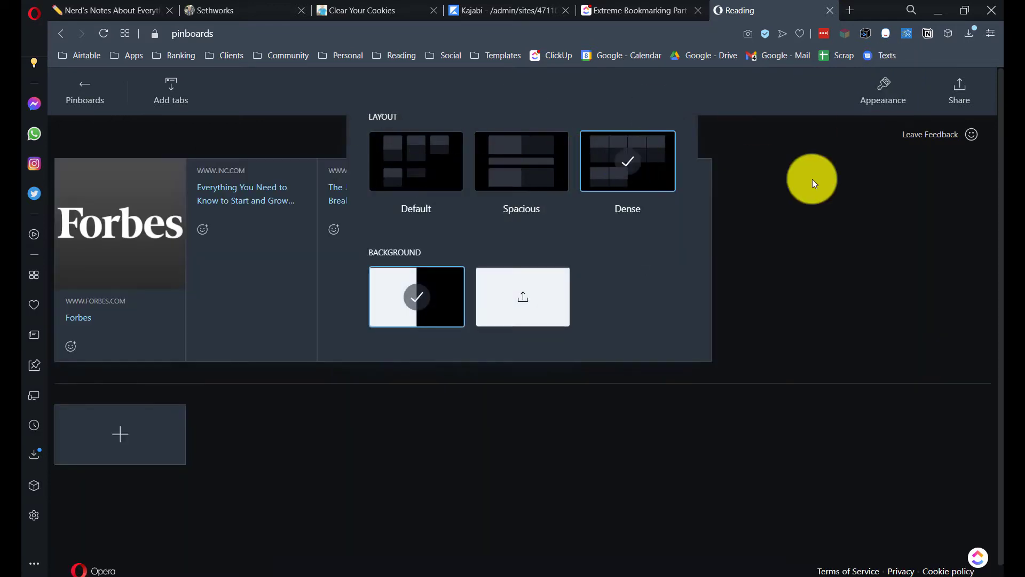
left_click(796, 198)
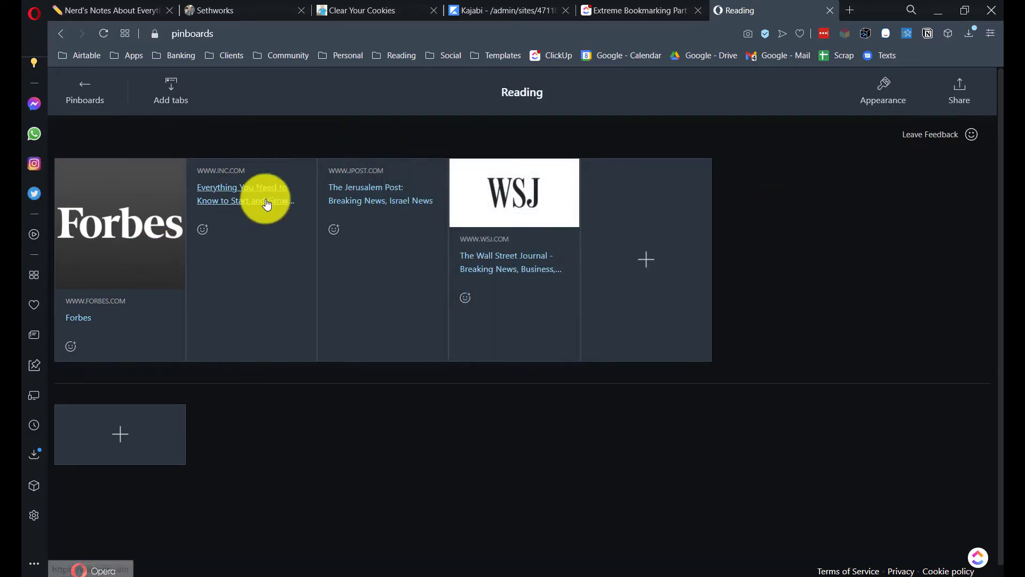
View the editable fields of the inc.com card on the Reading pinboard and leave editing without changes.
mouse_move(280, 178)
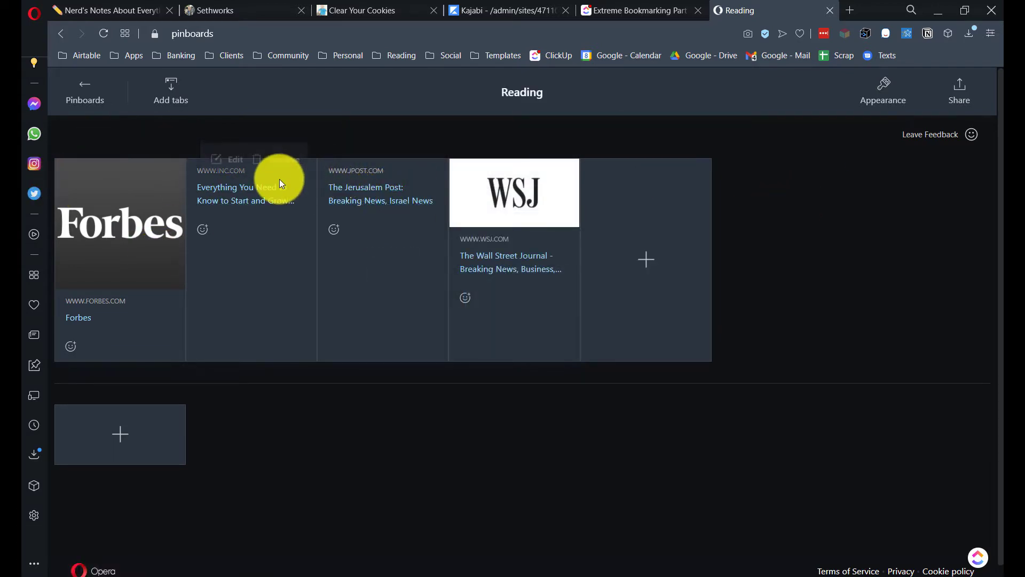
left_click(234, 161)
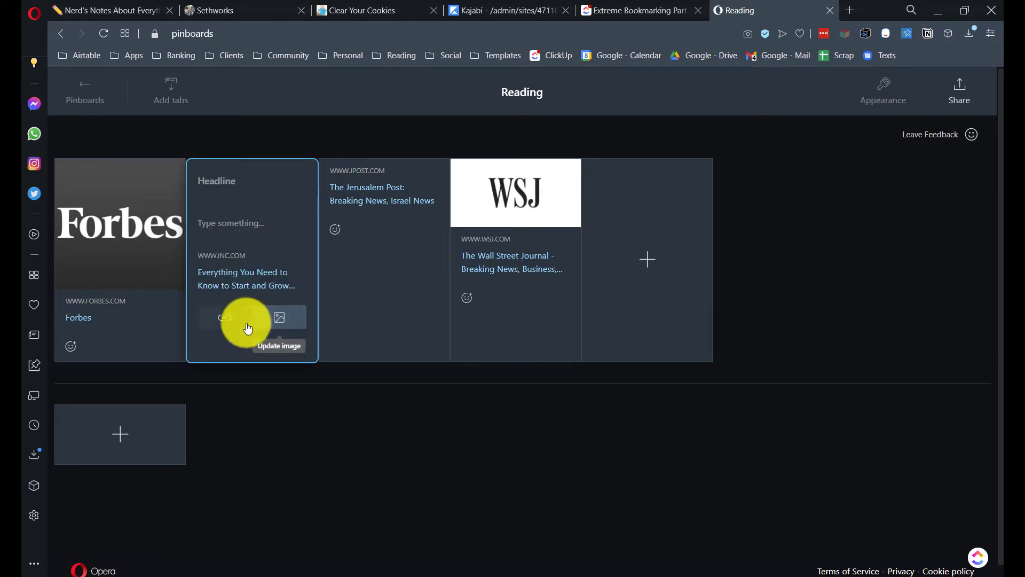
left_click(755, 183)
mouse_move(240, 201)
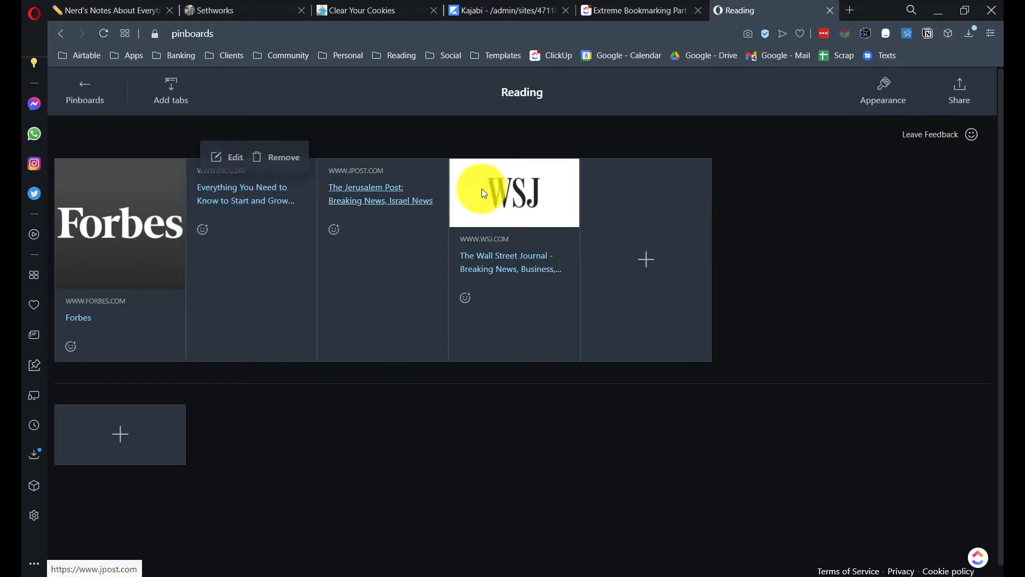
mouse_move(552, 193)
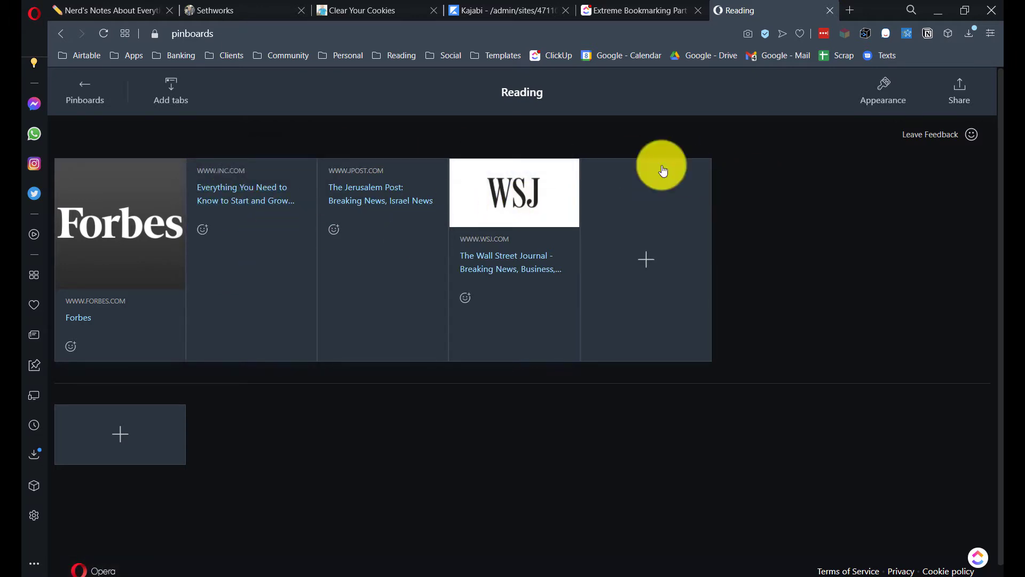
Copy the Reading pinboard's share link and close the sharing dialog.
left_click(959, 88)
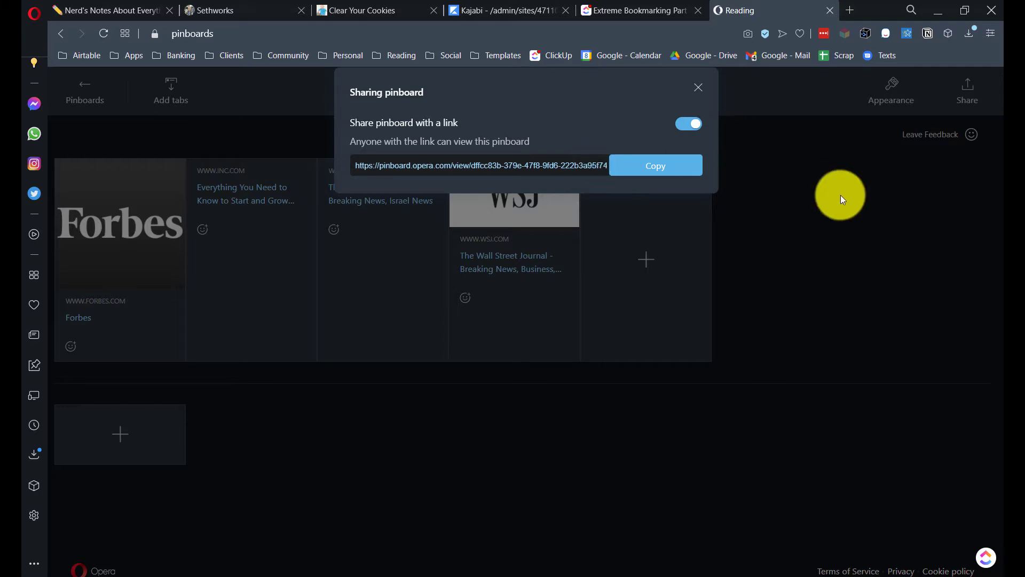
left_click(251, 132)
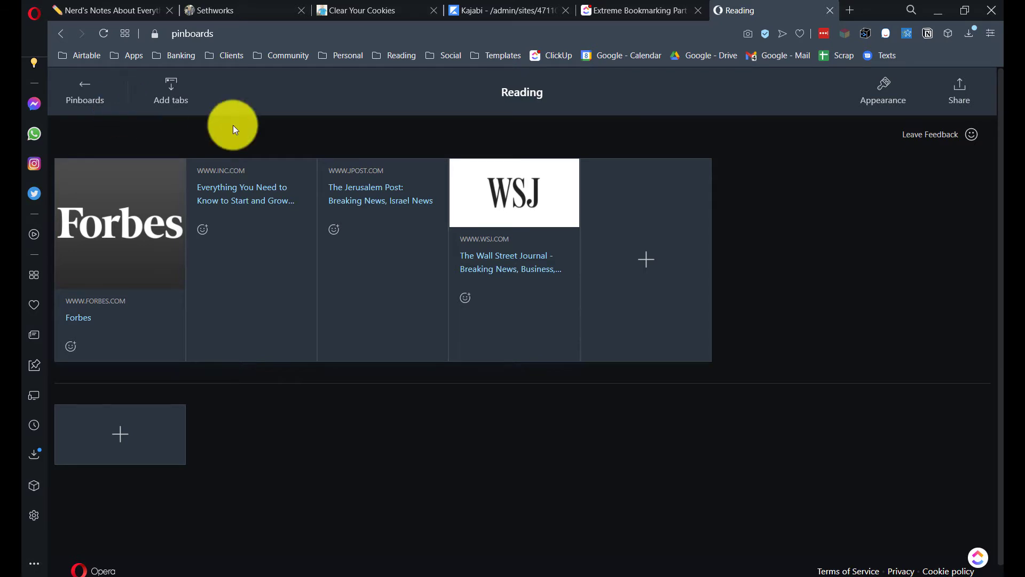
left_click(958, 92)
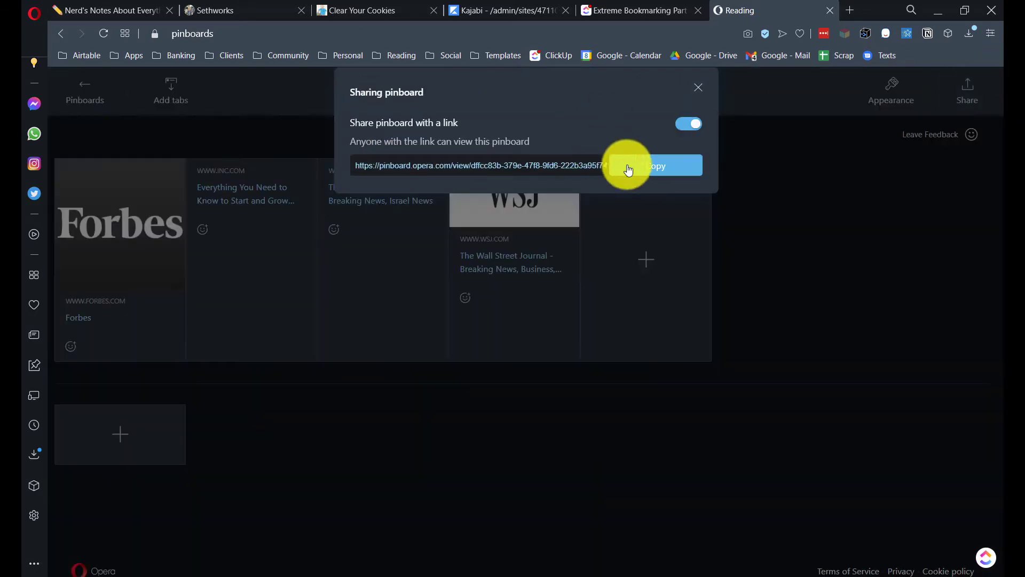
left_click(691, 170)
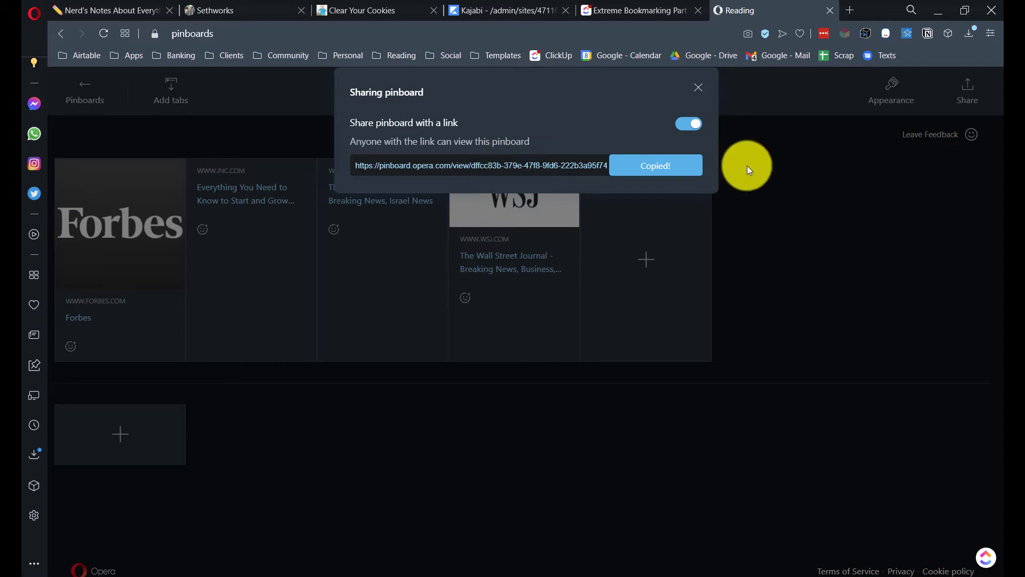
left_click(804, 170)
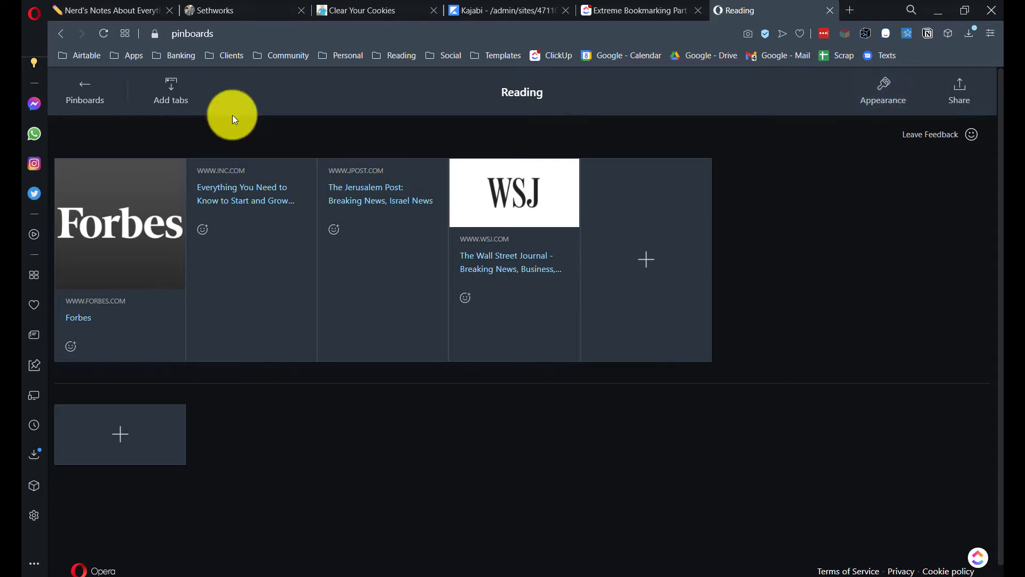
Return to the Pinboards overview and look over the saved boards and the Introducing Pinboards example.
left_click(85, 92)
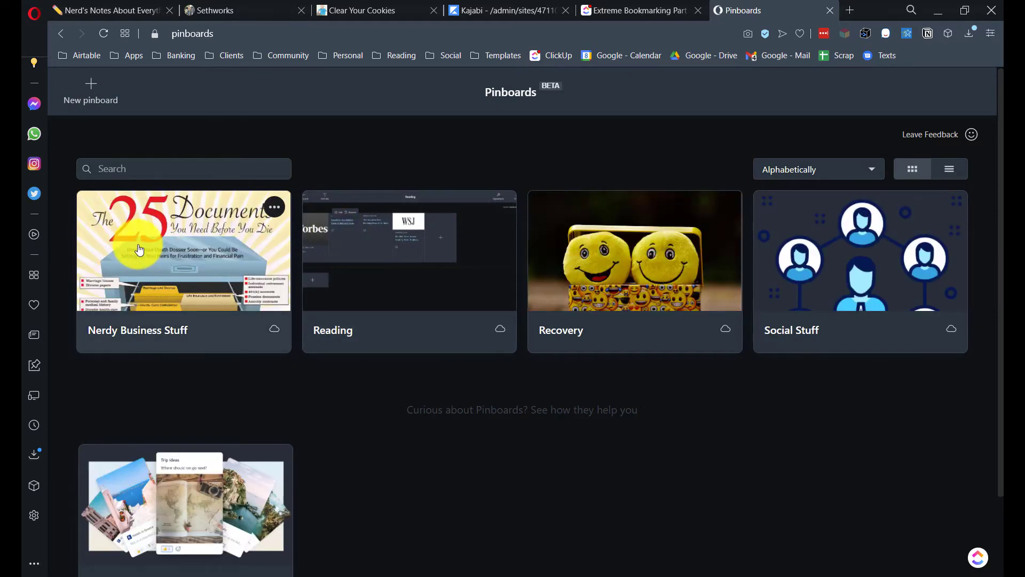
scroll(247, 377, "down", 2)
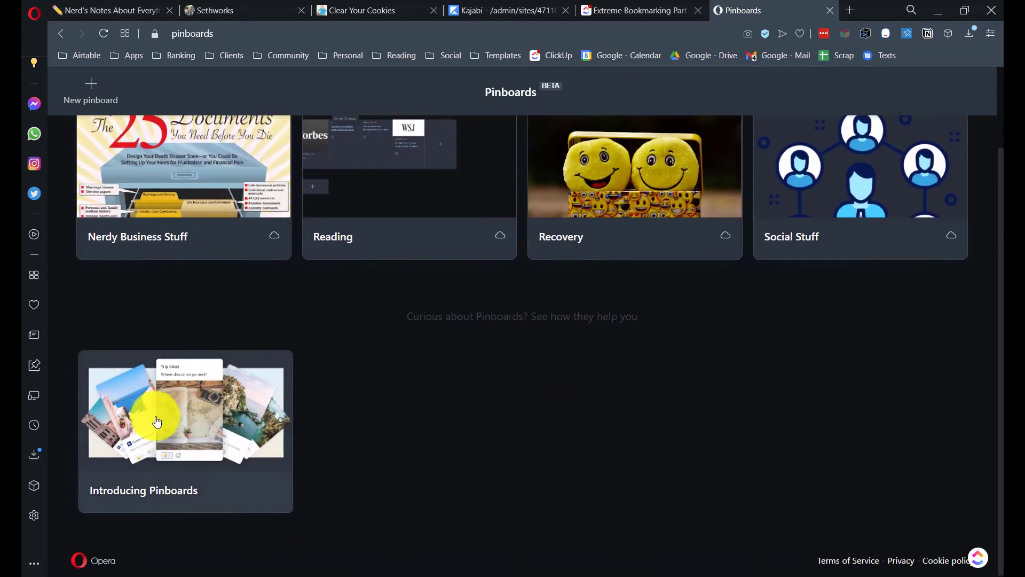
scroll(160, 430, "up", 2)
scroll(155, 425, "down", 2)
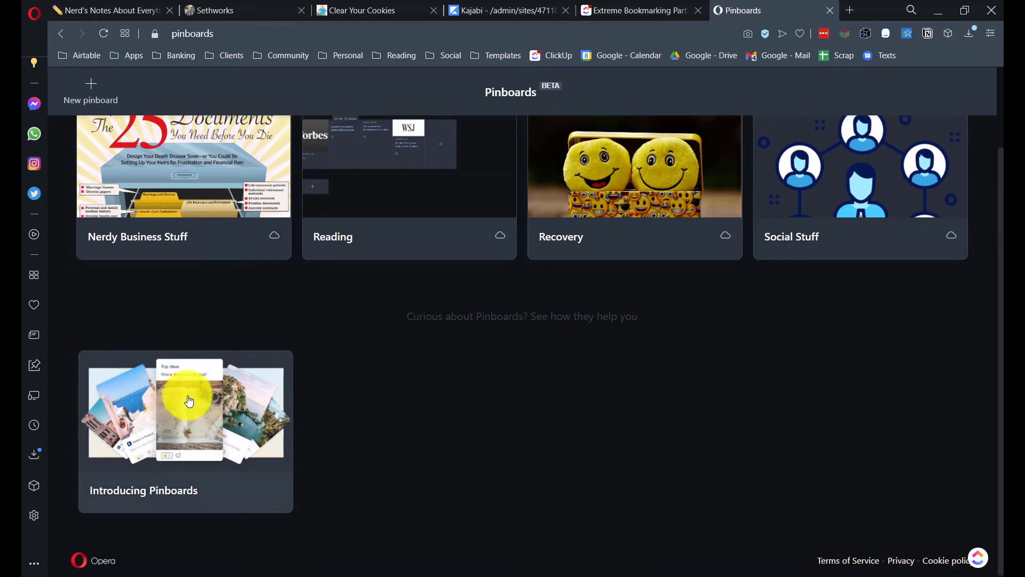
scroll(176, 426, "up", 2)
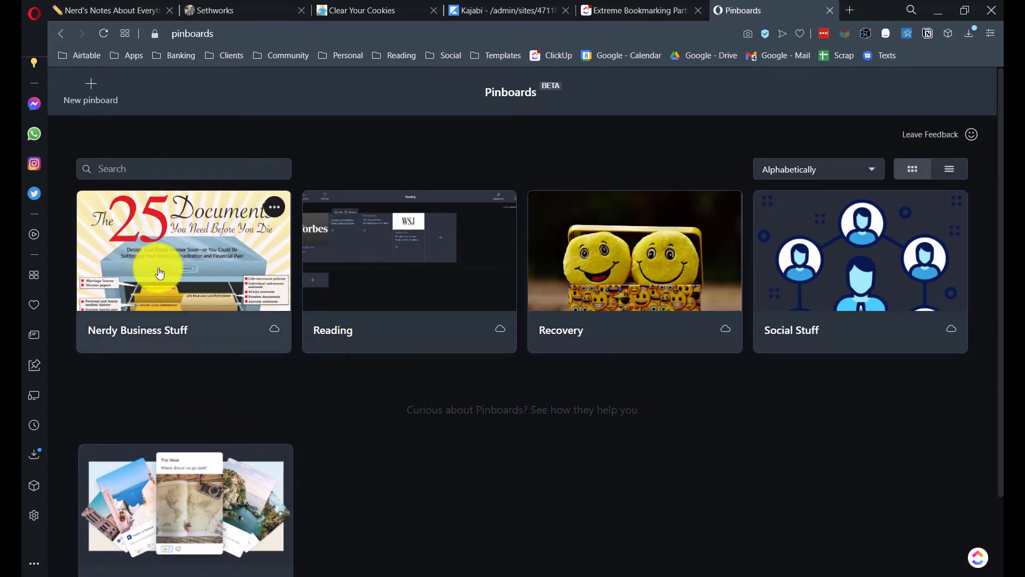
Open Facebook Messenger from the sidebar, read to the end of the support chat, and open a contact's conversation.
scroll(31, 282, "up", 3)
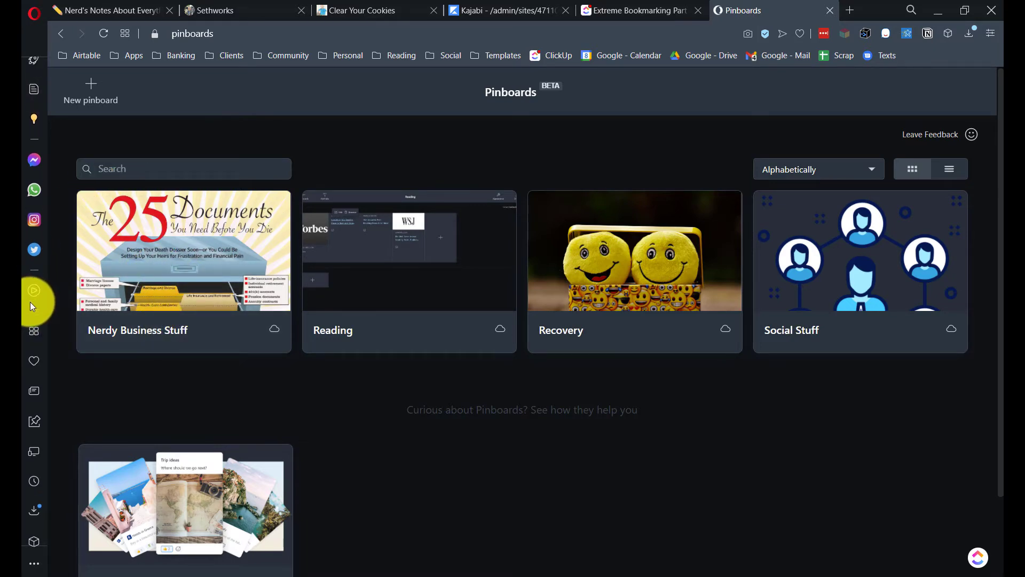
scroll(30, 302, "up", 1)
left_click(30, 183)
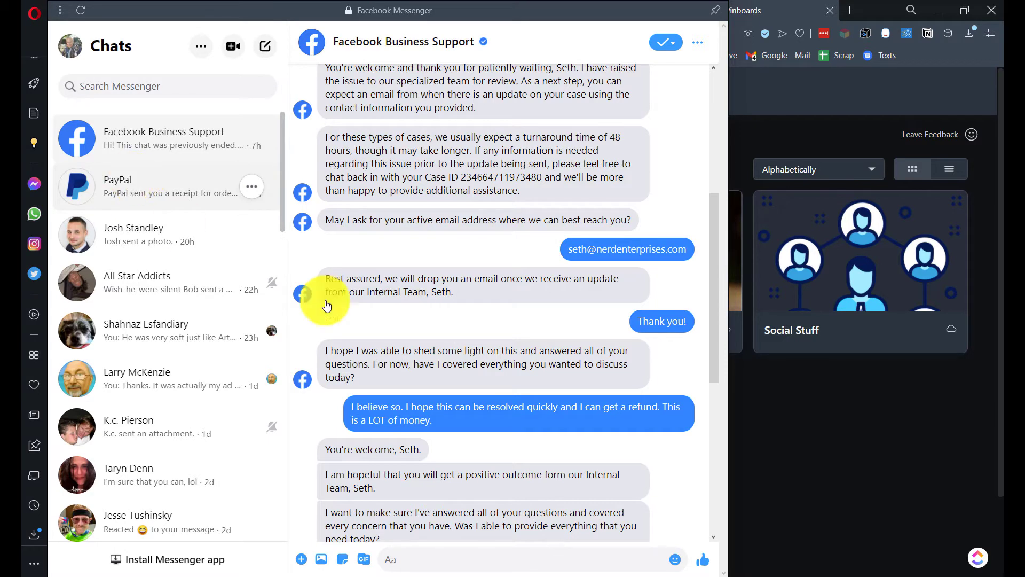
scroll(326, 306, "down", 5)
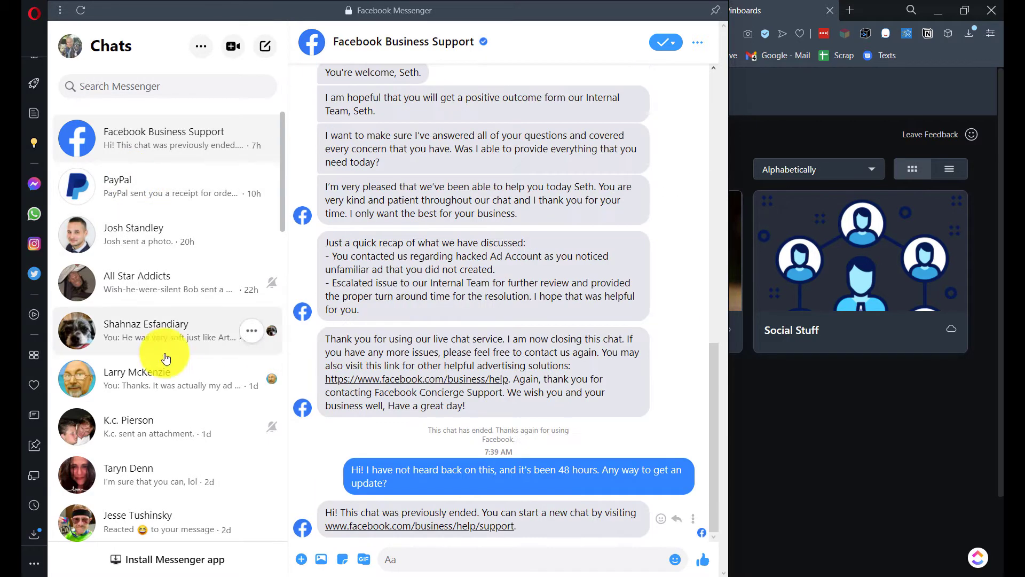
left_click(149, 325)
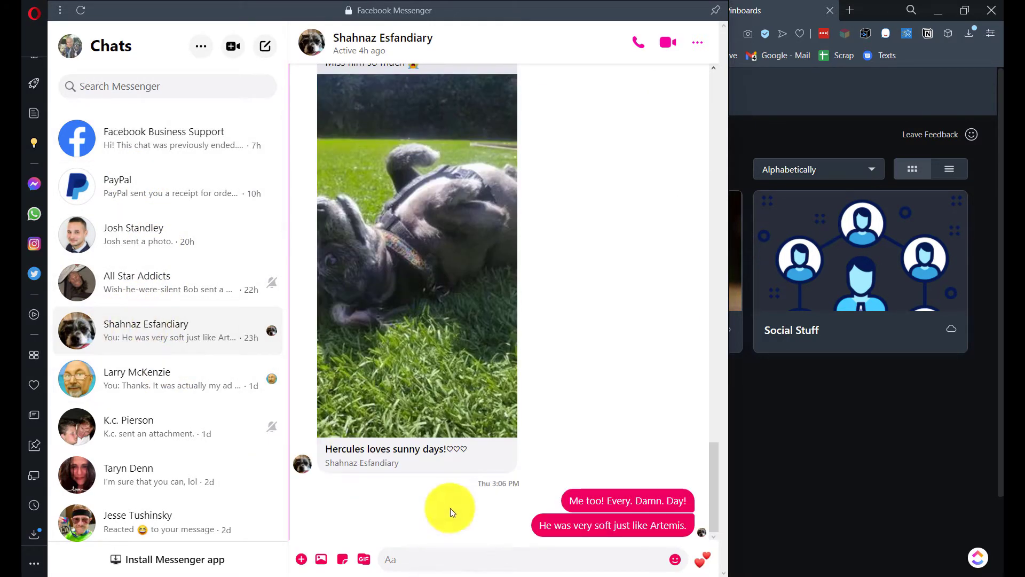
Pin the Messenger panel beside the page, narrow it to about half its width, and unpin and dismiss it.
left_click(715, 11)
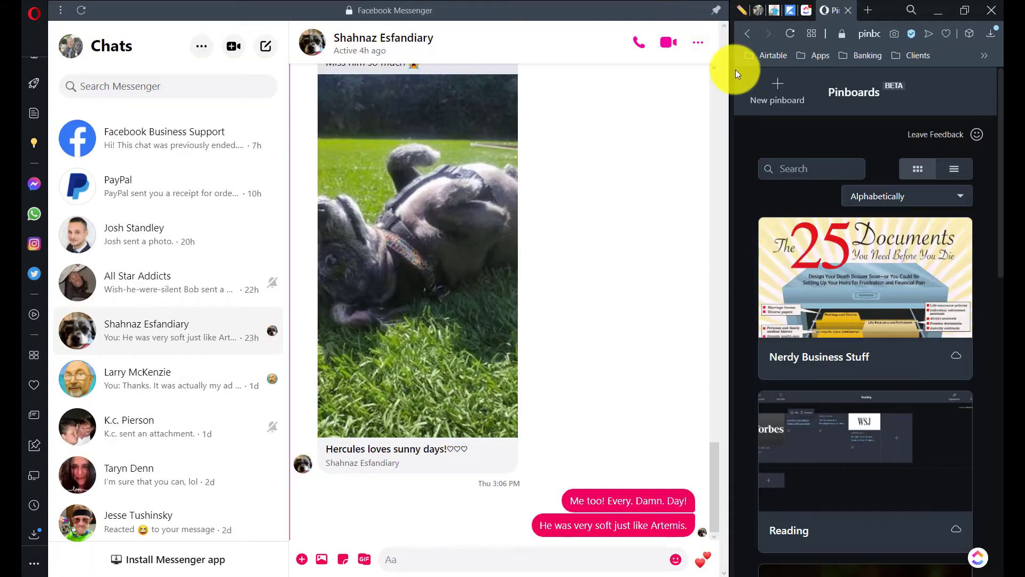
left_click_drag(730, 69, 429, 87)
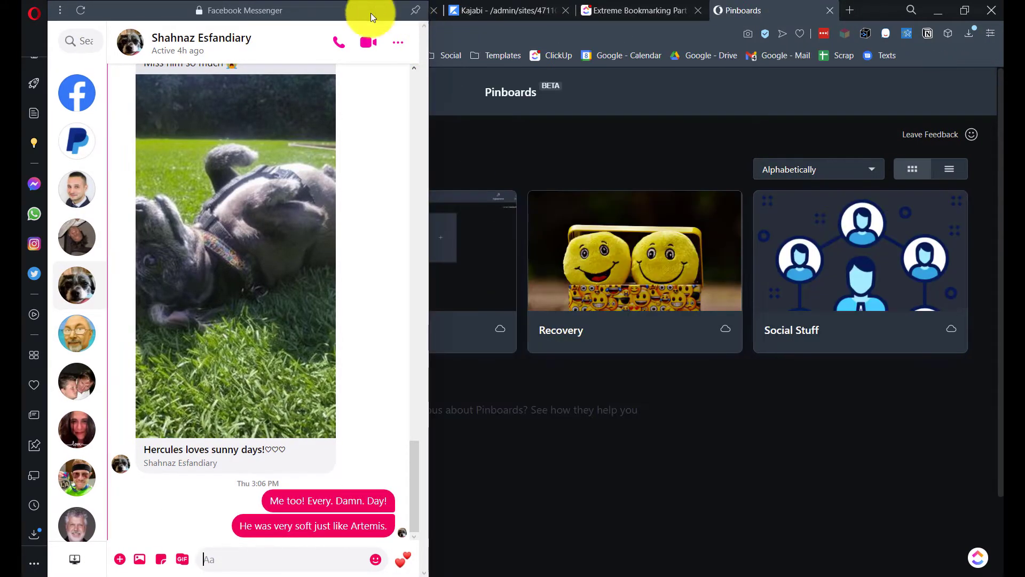
left_click(526, 130)
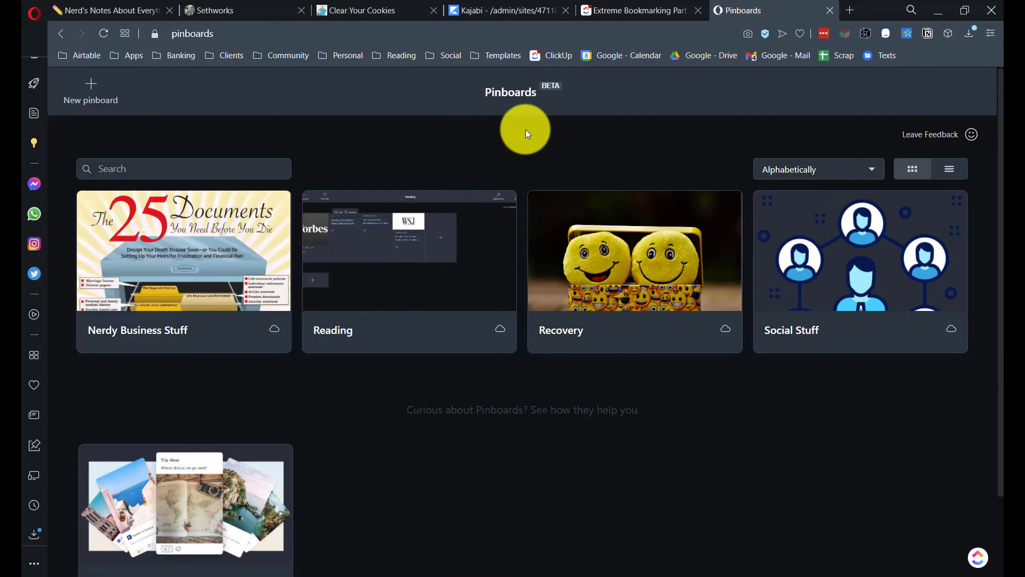
Open WhatsApp from the sidebar, view the It's All Relative group chat, and dismiss the panel.
left_click(31, 214)
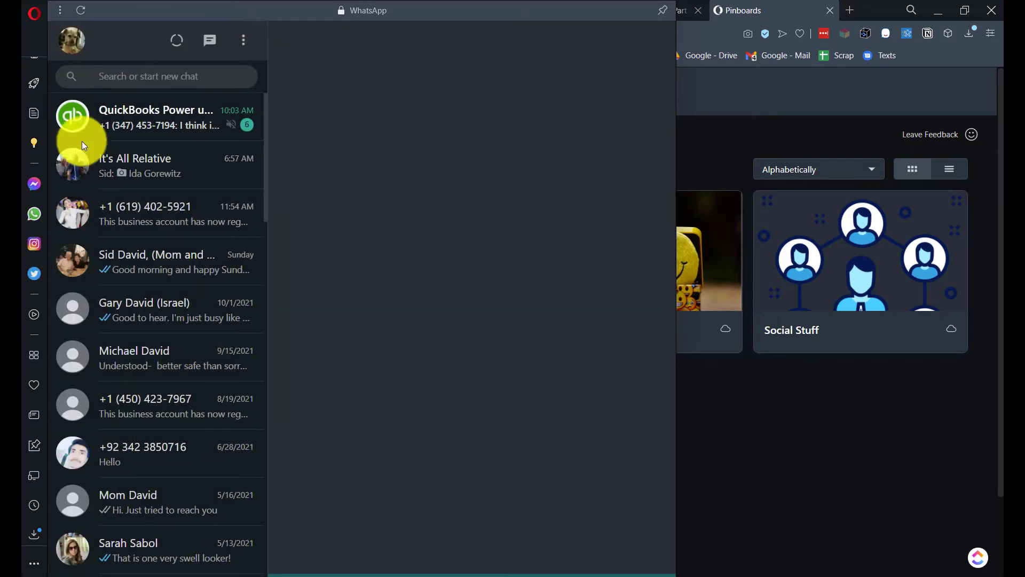
left_click(136, 159)
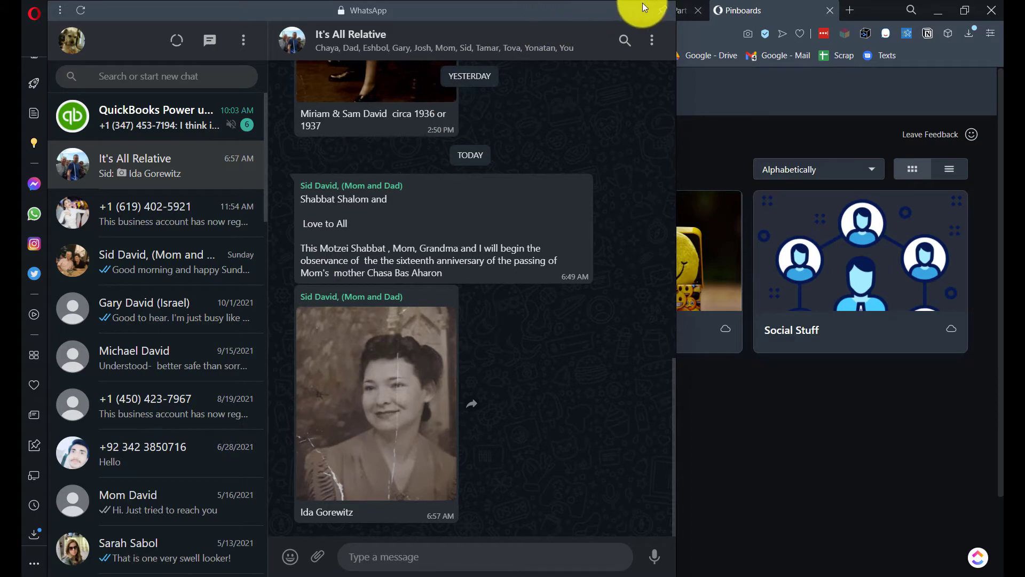
left_click(761, 11)
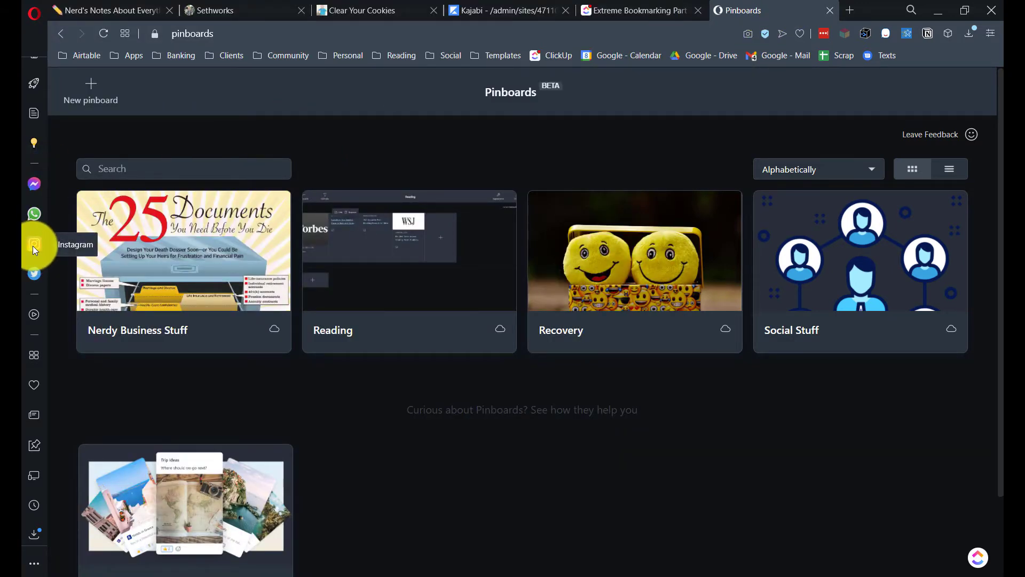
Open Twitter from the sidebar, browse the home feed, and dismiss the panel.
left_click(31, 273)
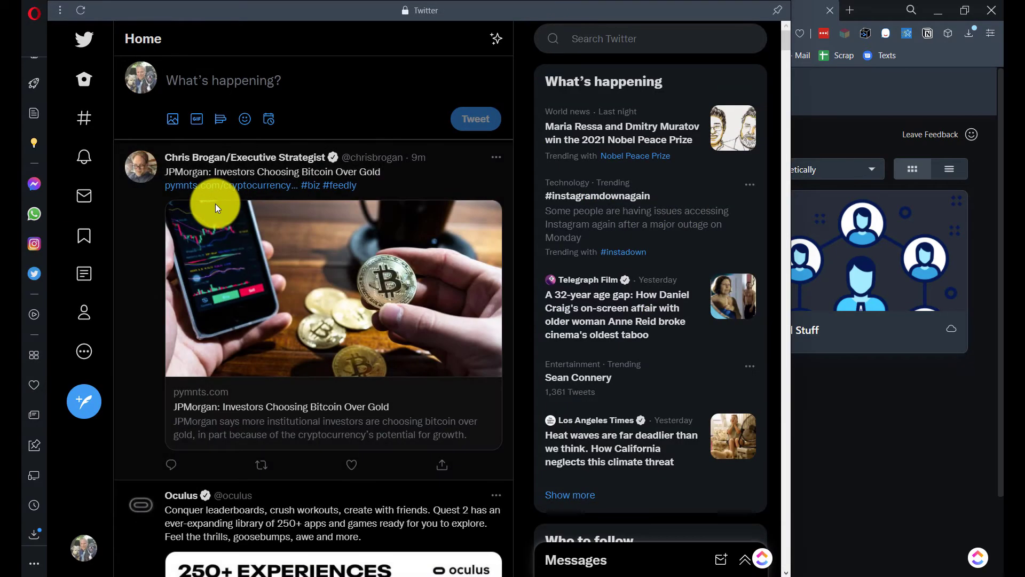
scroll(201, 294, "down", 6)
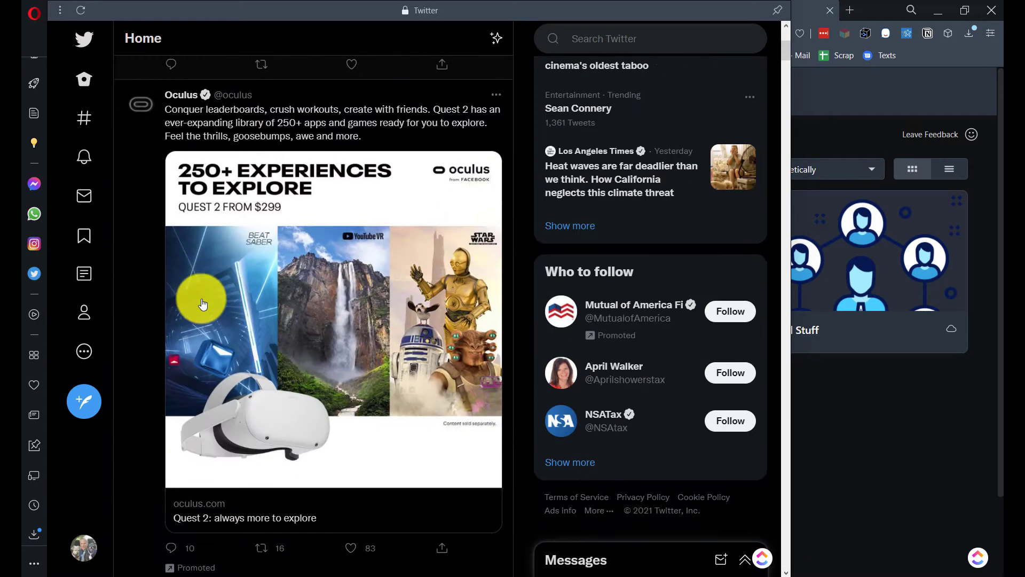
scroll(198, 298, "up", 6)
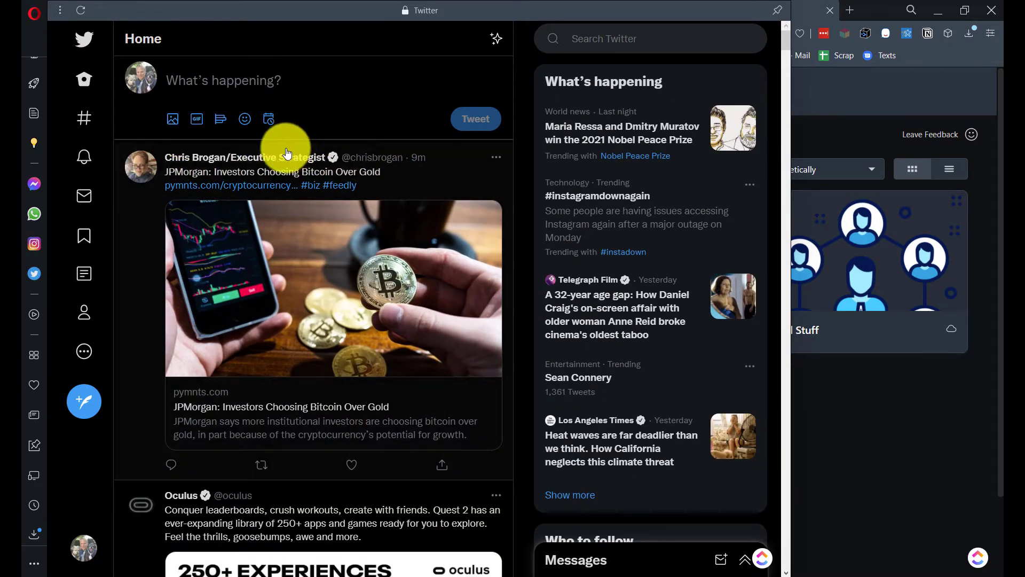
left_click(803, 12)
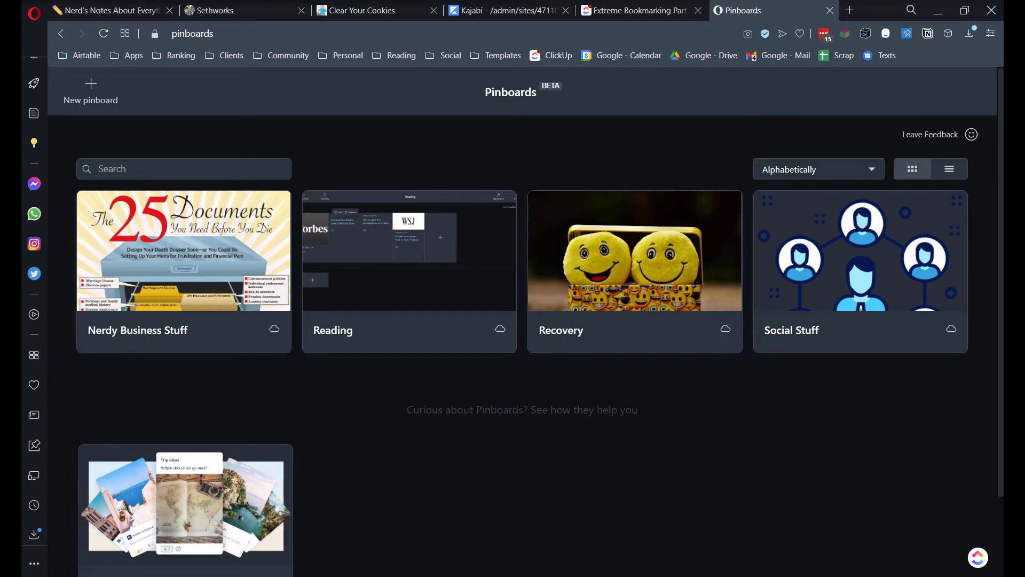
Close the Pinboards tab and show the Extreme Bookmarking task in ClickUp with the sidebar's uppermost icons in view.
scroll(34, 266, "up", 3)
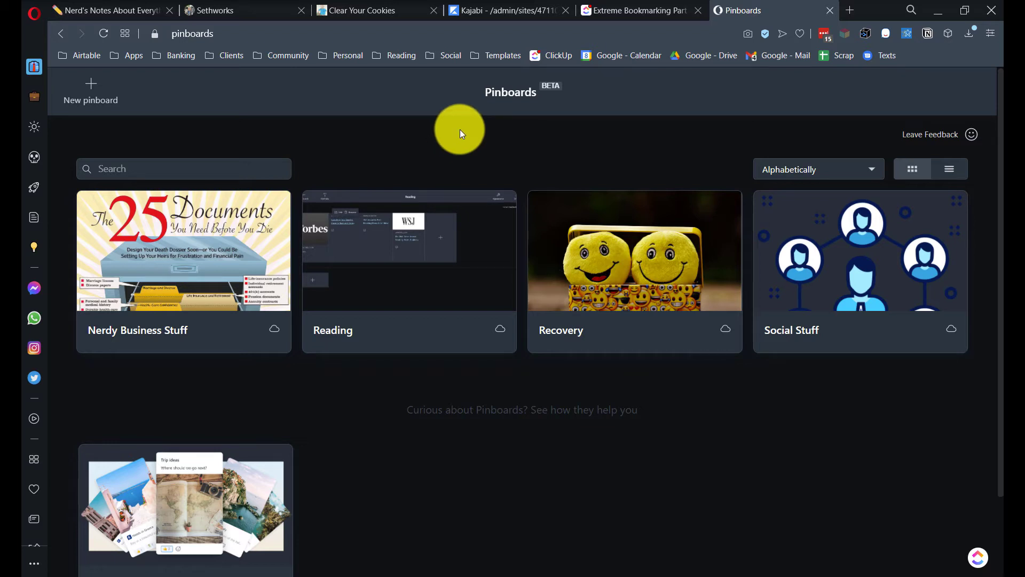
left_click(825, 12)
left_click(664, 11)
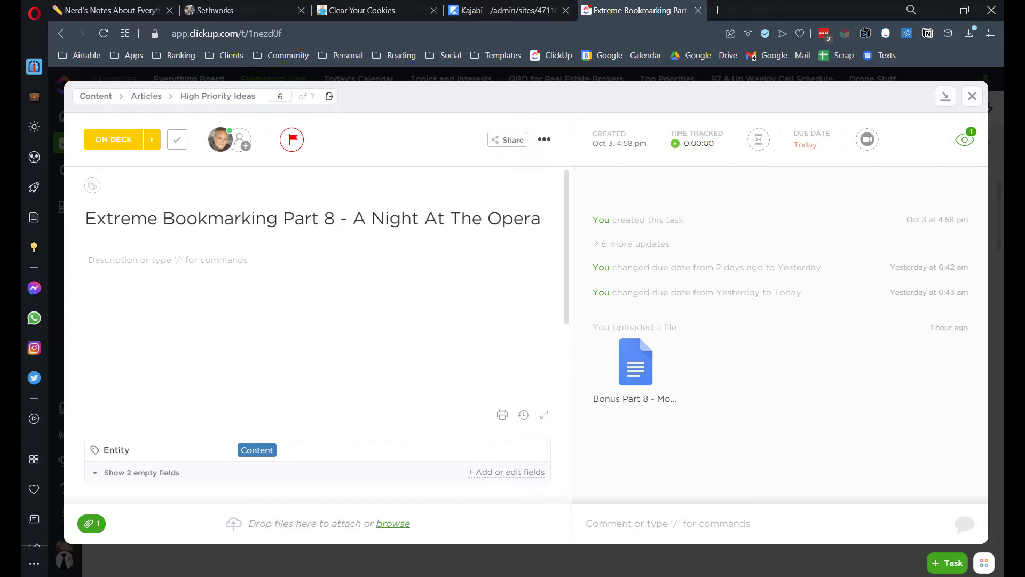
mouse_move(11, 80)
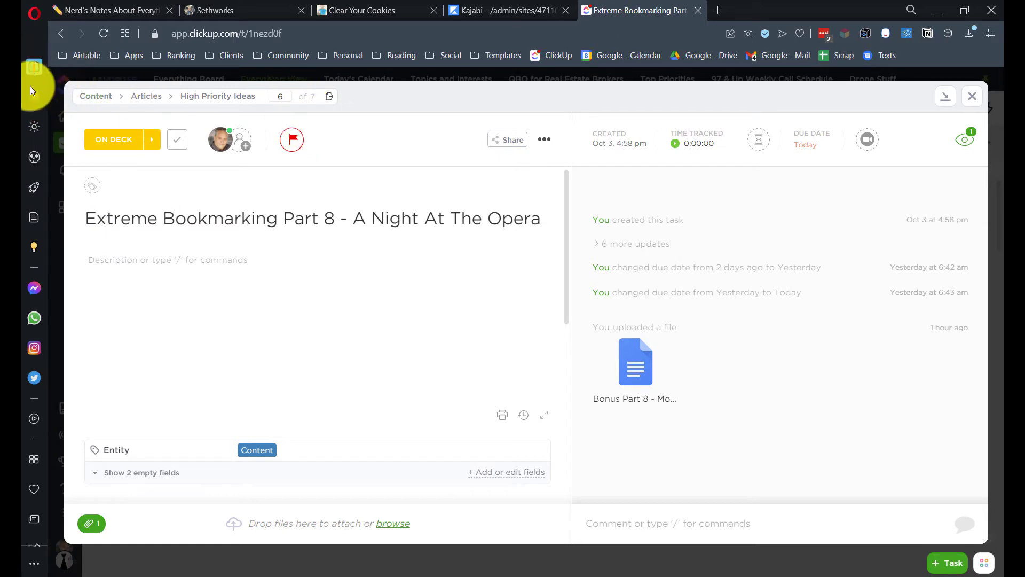
Open the workspace management list from the Work workspace, review the listed workspaces, and dismiss the list.
right_click(30, 66)
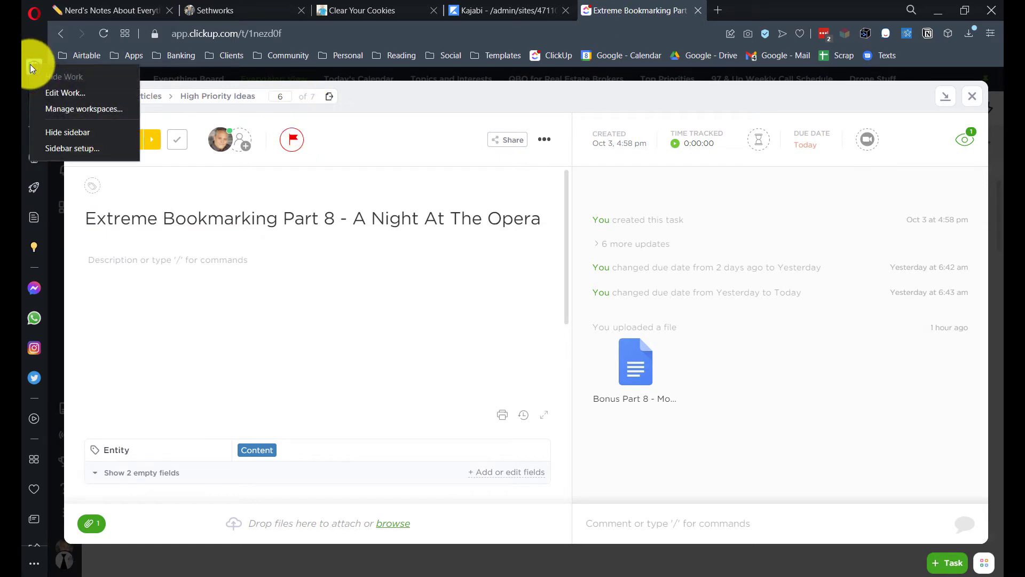
left_click(64, 109)
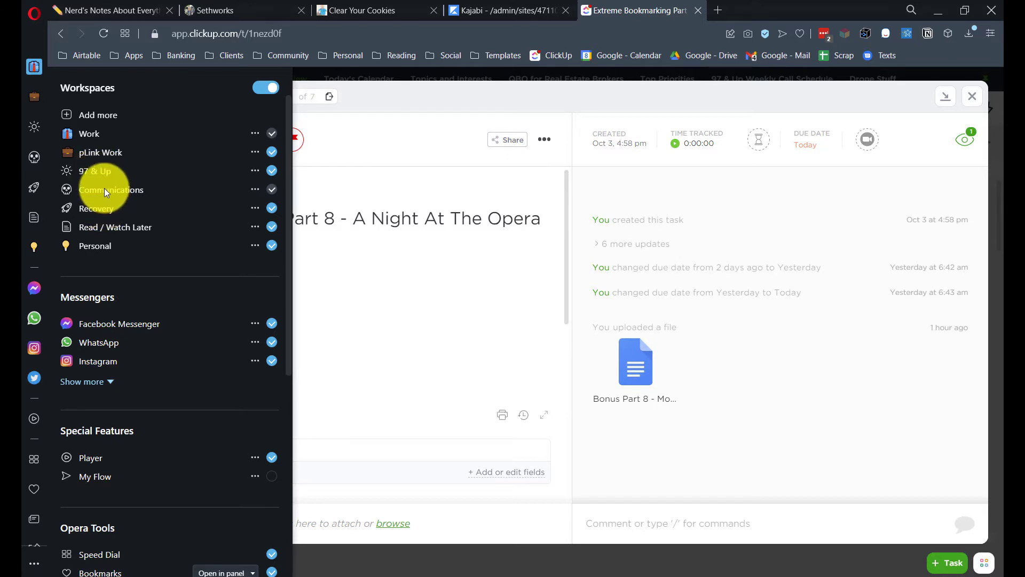
left_click(650, 12)
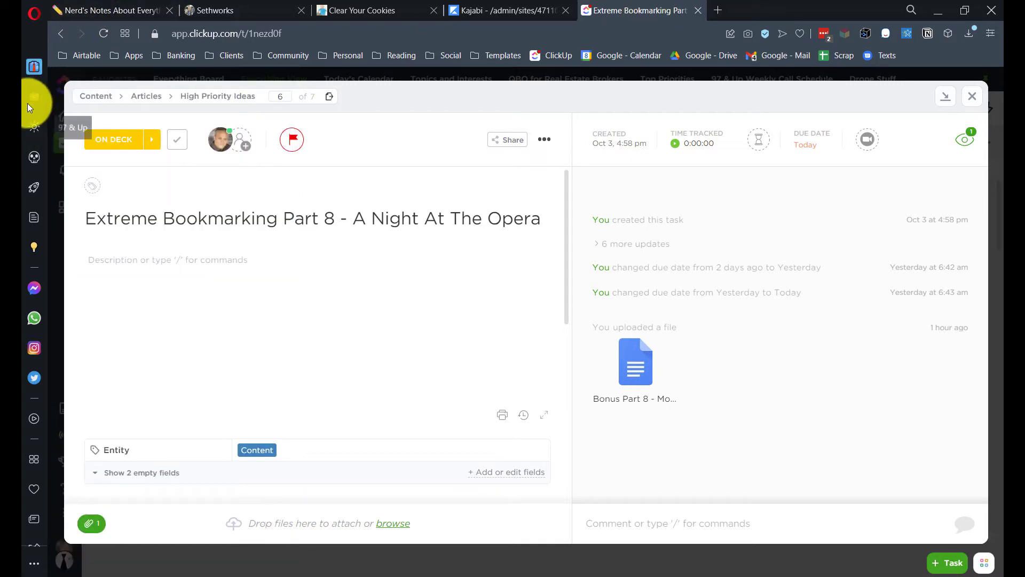
Switch to the Communications workspace and view its Twitter home feed and Gmail inbox tabs.
left_click(33, 159)
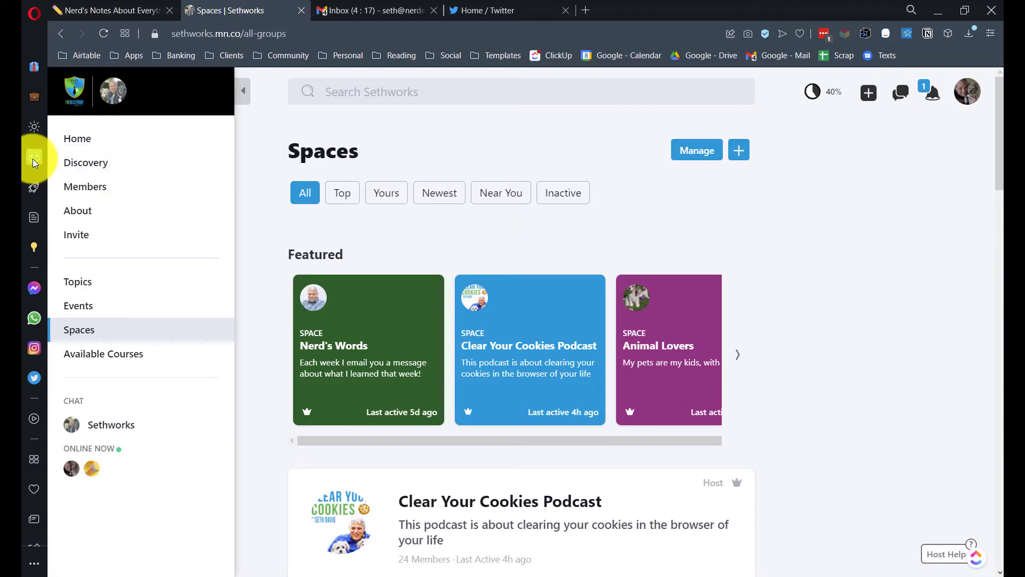
left_click(357, 10)
left_click(532, 12)
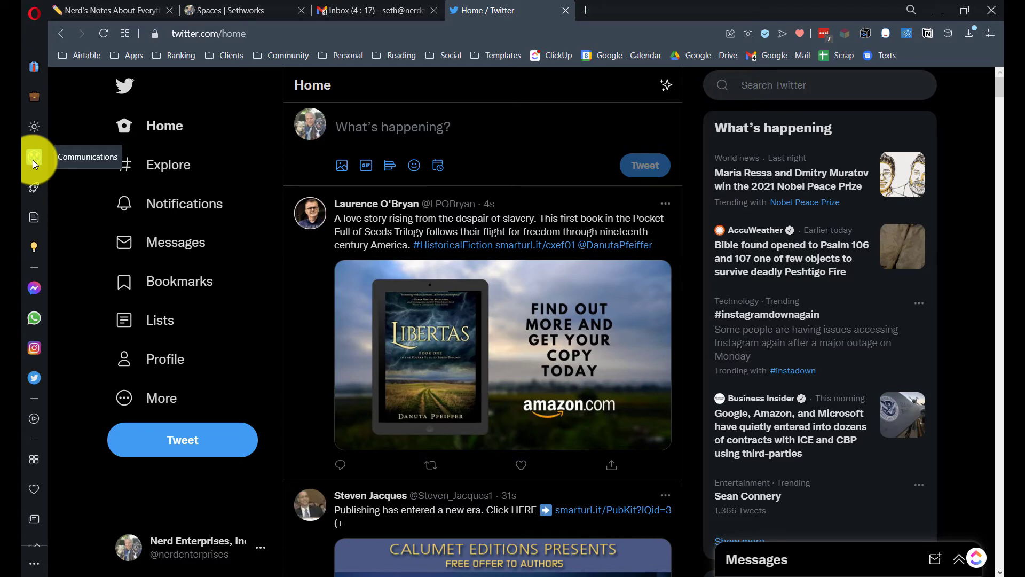
left_click(374, 6)
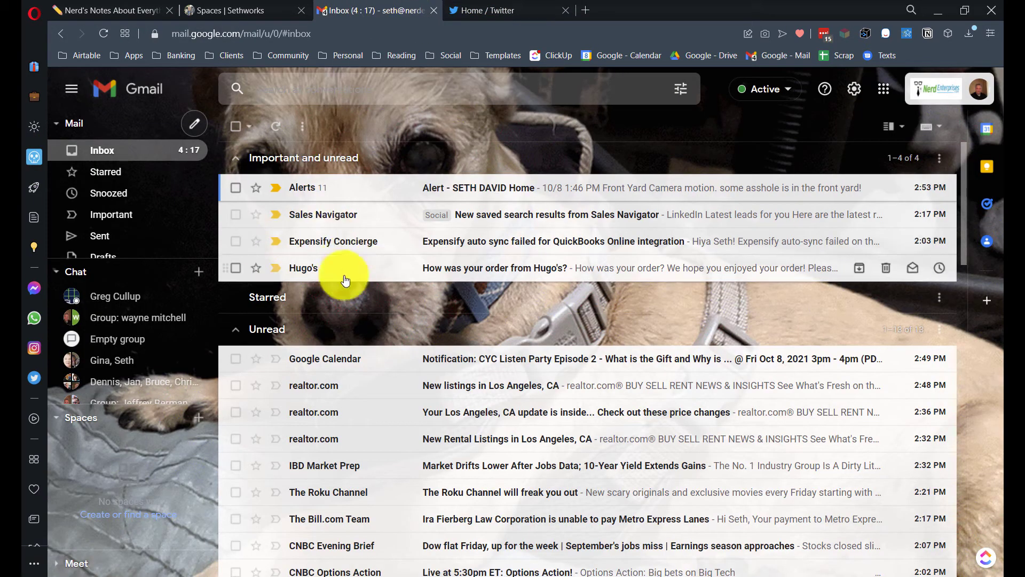
Return to the Work workspace and view its Sethworks and Clear Your Cookies tabs.
left_click(32, 67)
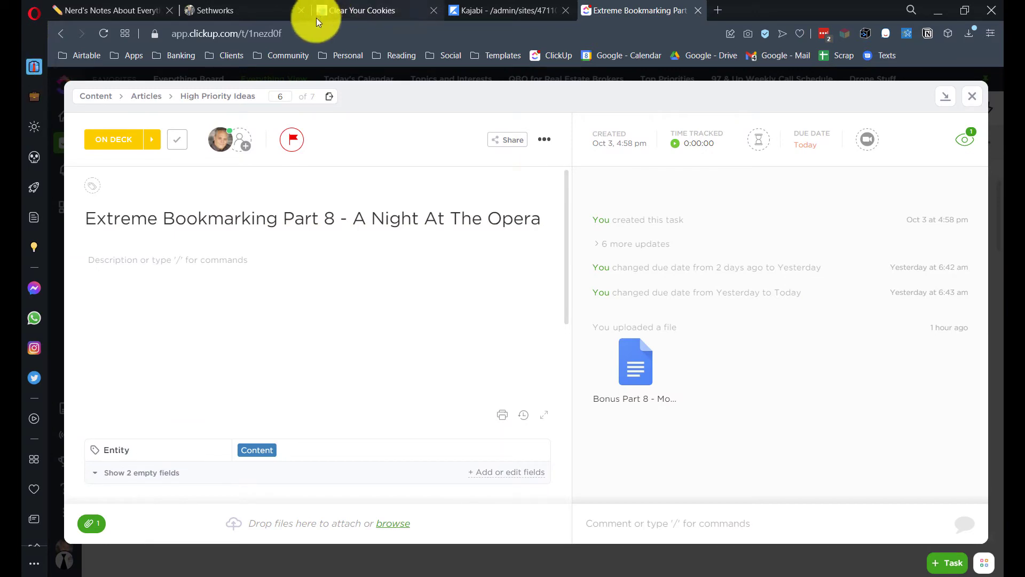
left_click(213, 10)
left_click(364, 9)
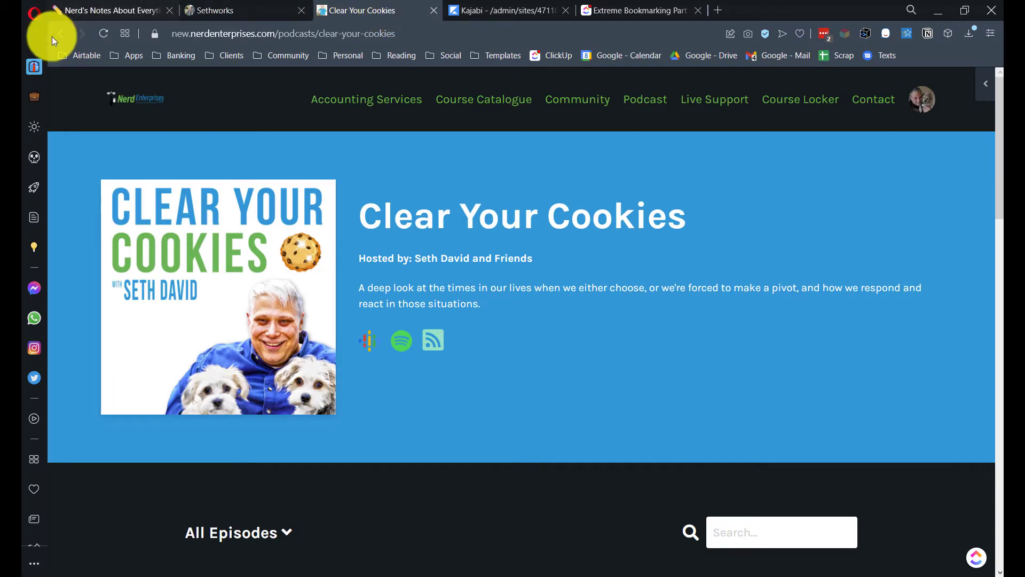
Reopen the workspace management list, view the Work workspace's icon and name options, and close them without making changes.
right_click(30, 154)
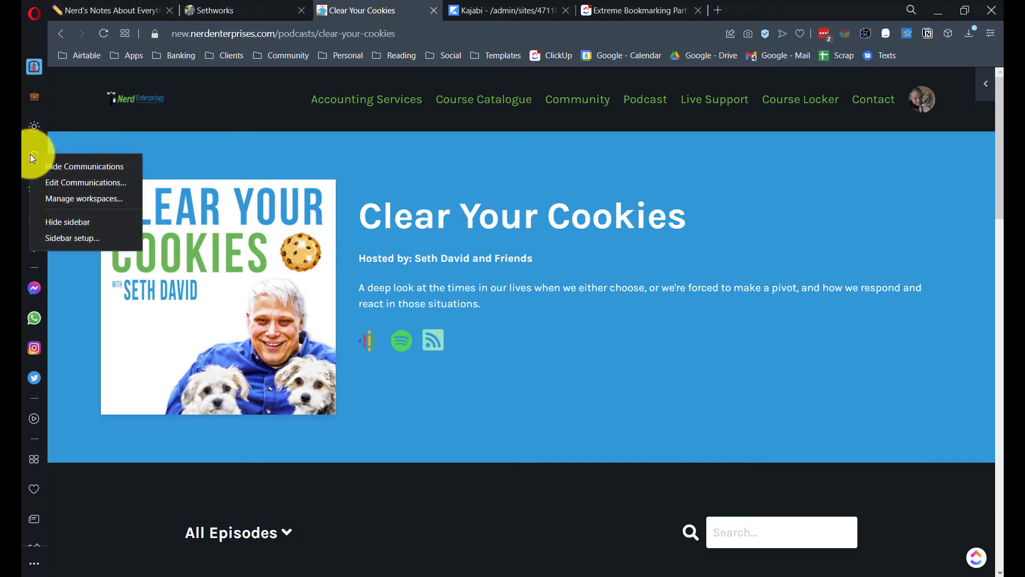
left_click(67, 198)
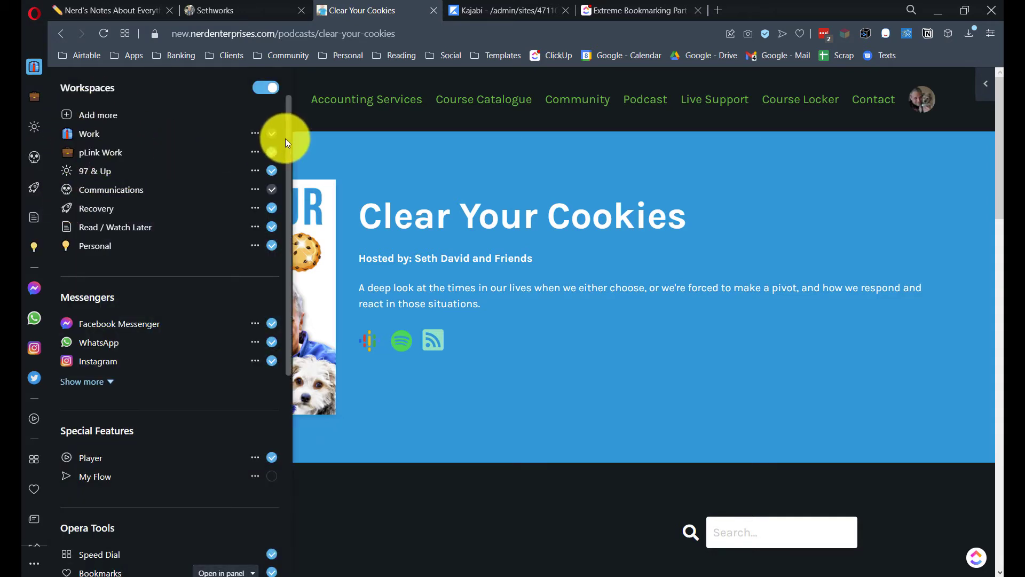
left_click(255, 133)
left_click(280, 147)
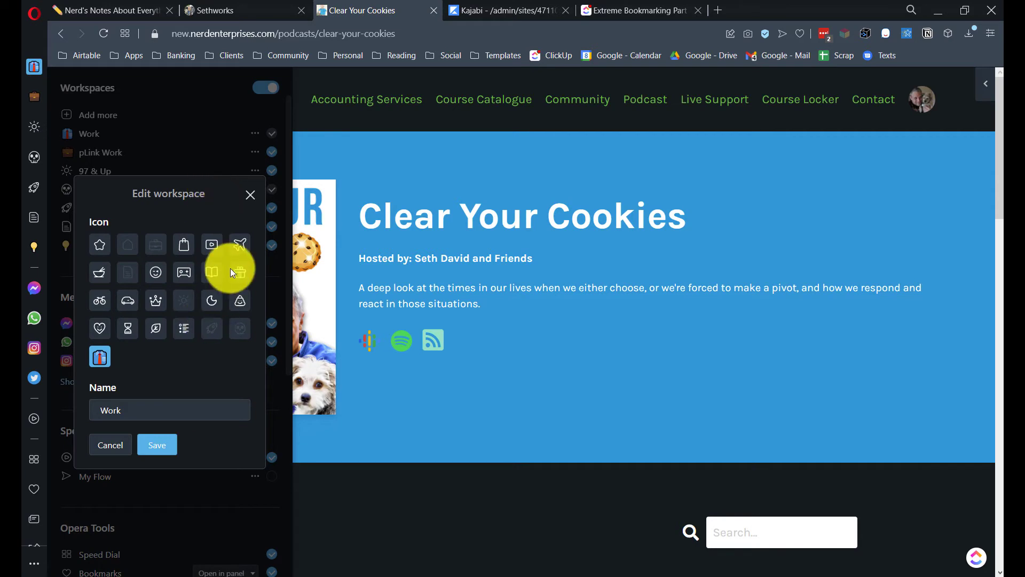
left_click(249, 194)
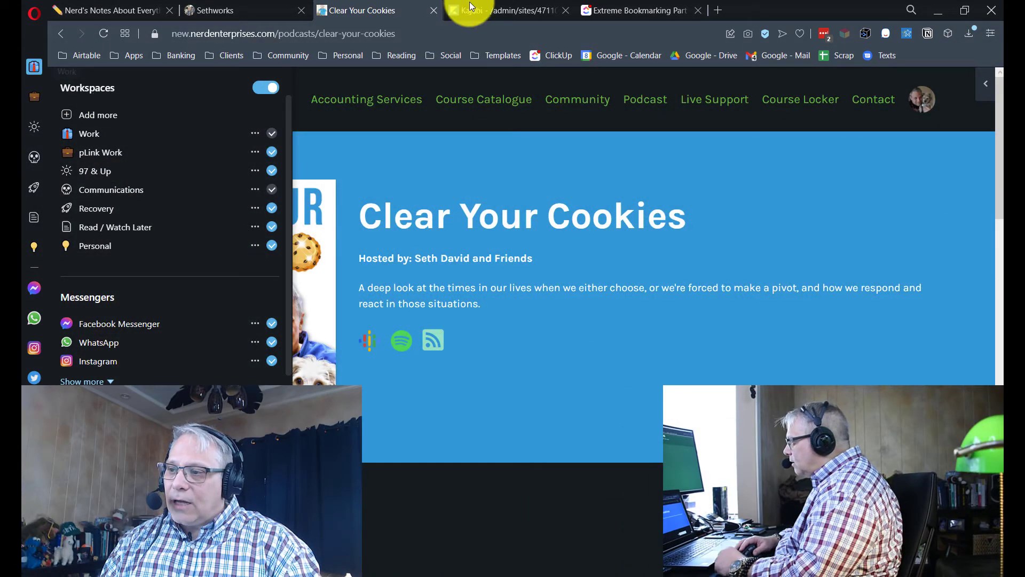
left_click(375, 7)
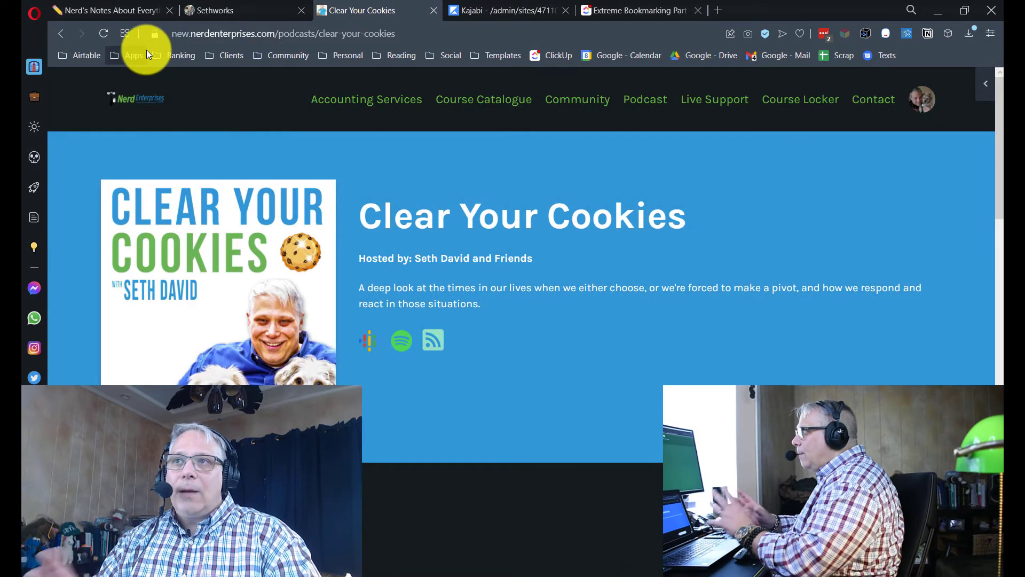